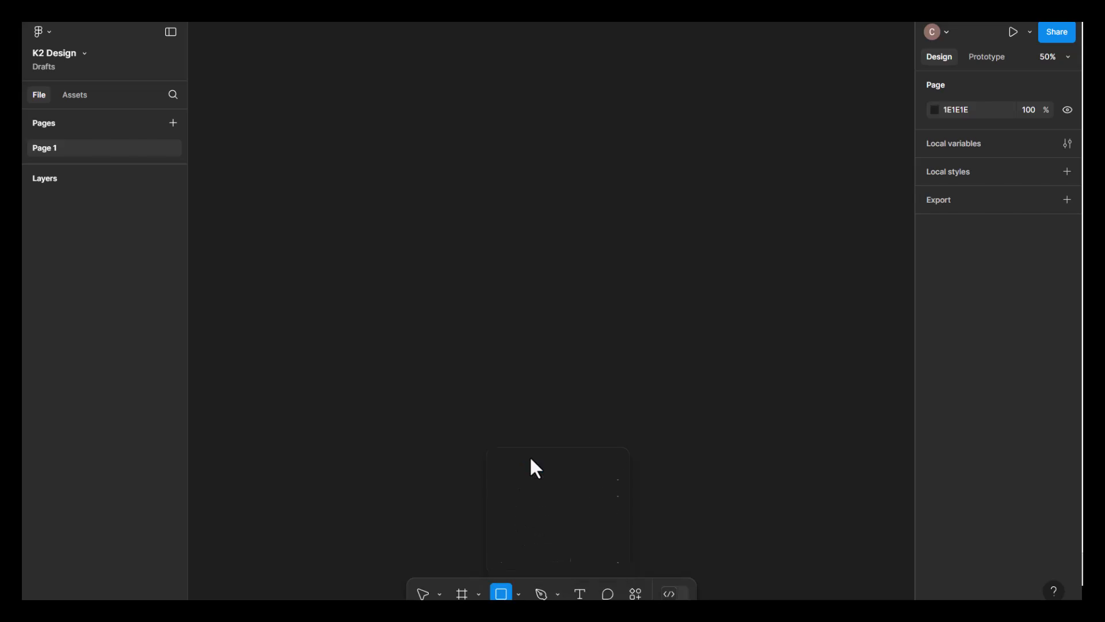
- Draw a rectangle on the empty canvas and set its size to 1440 wide by 800 high
mouse_move(319, 83)
left_mouse_down()
mouse_move(507, 287)
mouse_move(653, 365)
left_mouse_up()
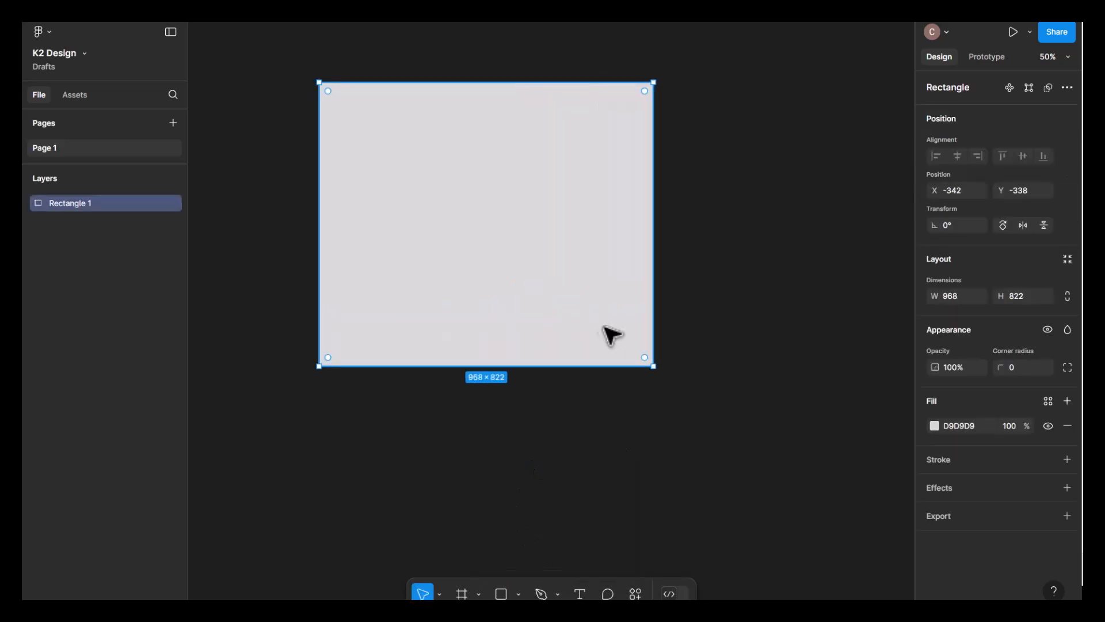
right_click(968, 298)
left_click(965, 294)
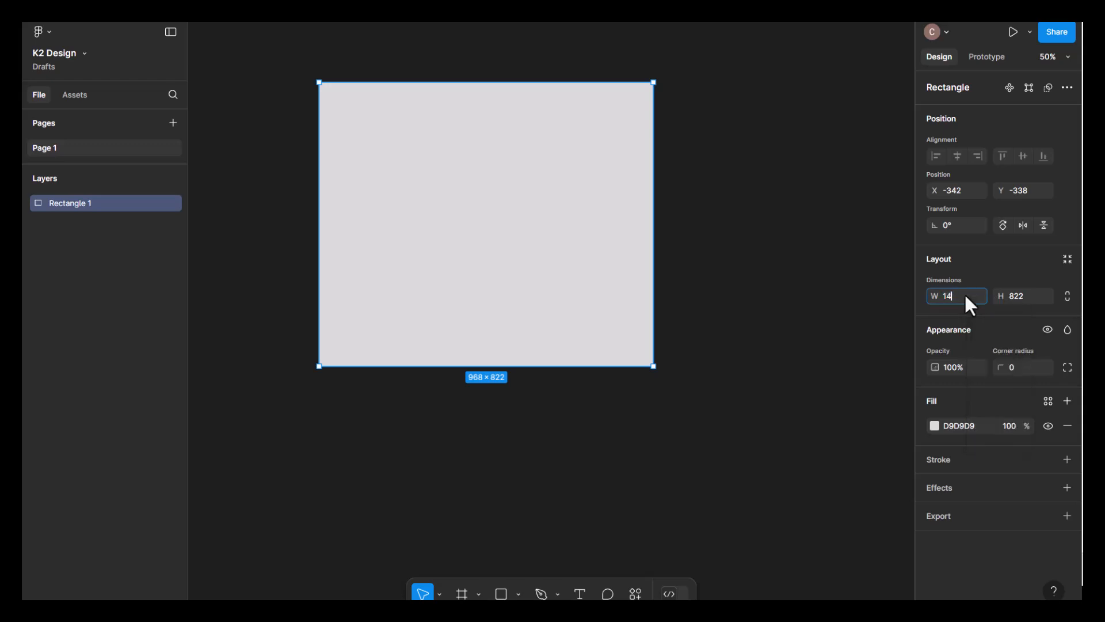
key("Tab")
type("800")
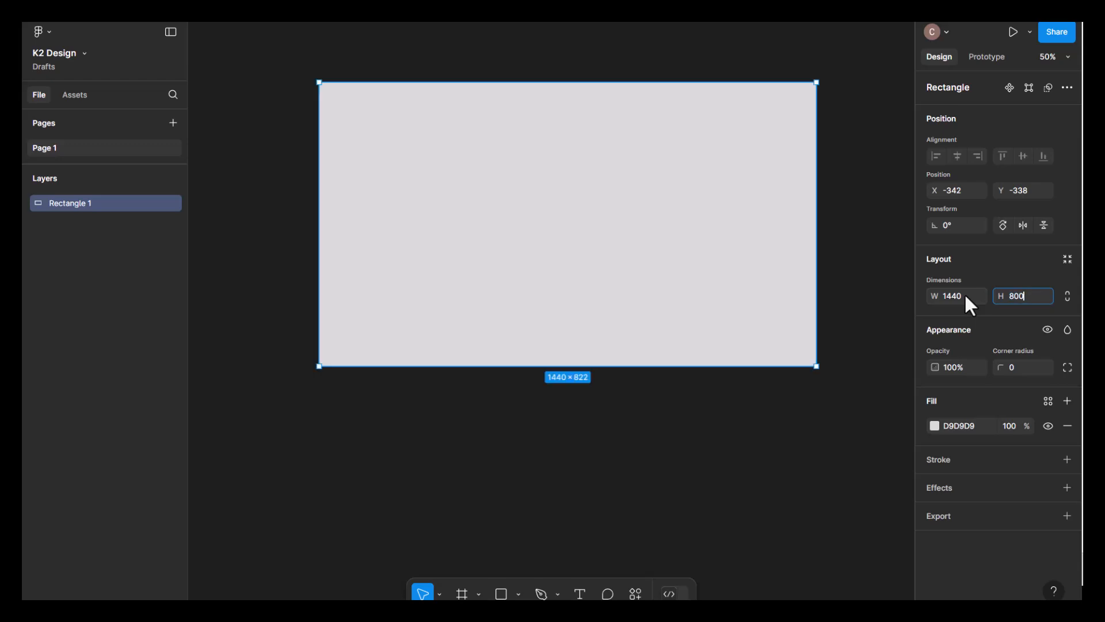
key("Return")
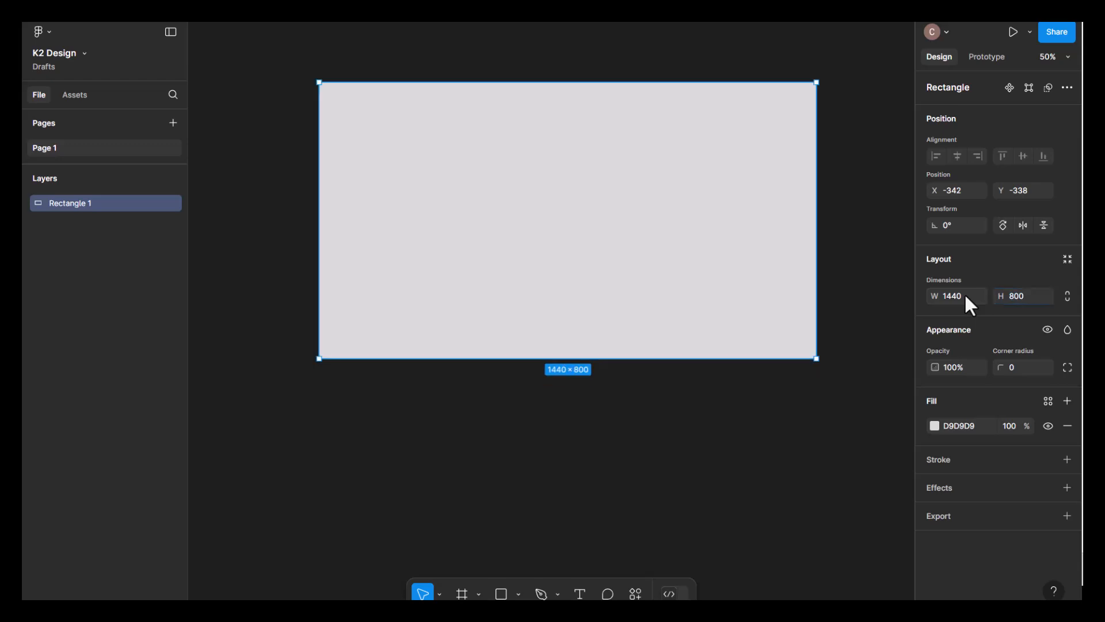
left_click(716, 469)
left_click(769, 234)
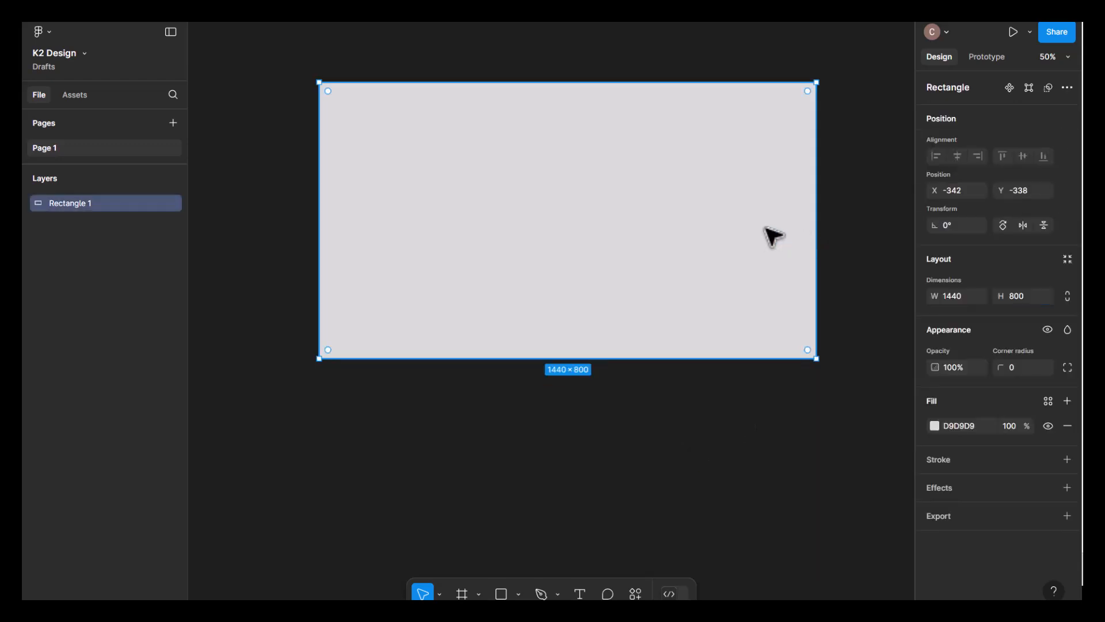
- Lock the rectangle layer so it cannot be moved on the canvas
left_click(1067, 57)
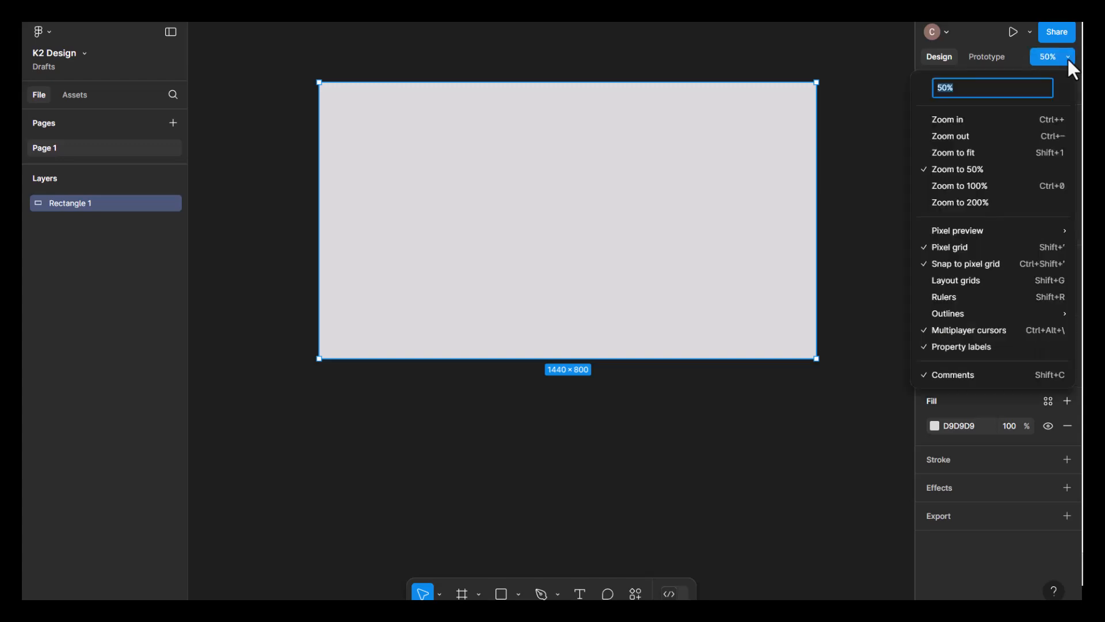
left_click(1068, 62)
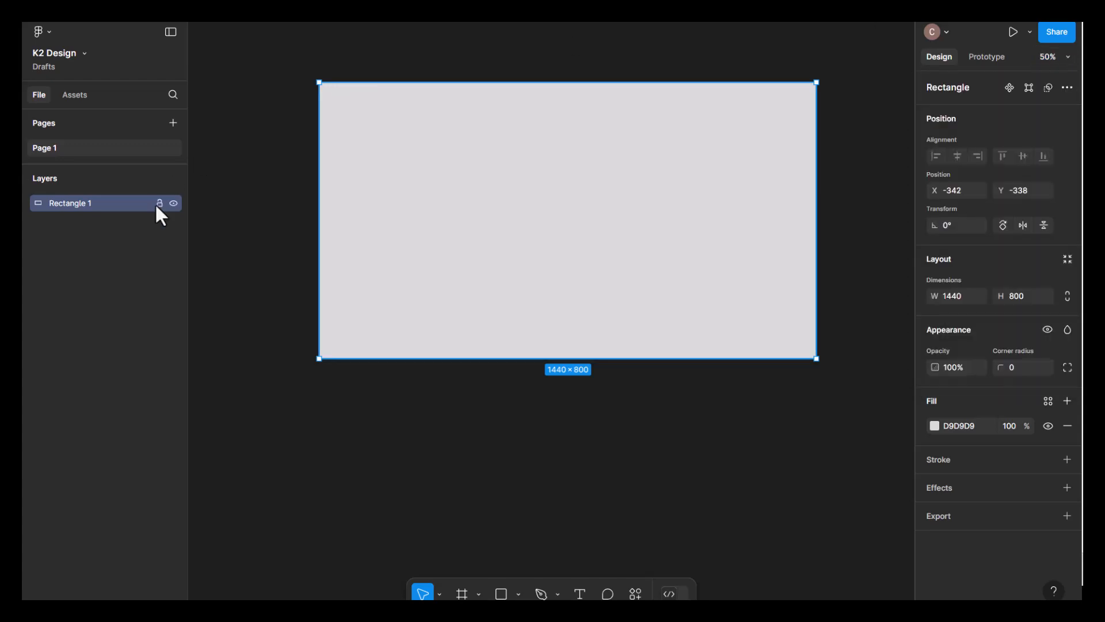
left_click(159, 203)
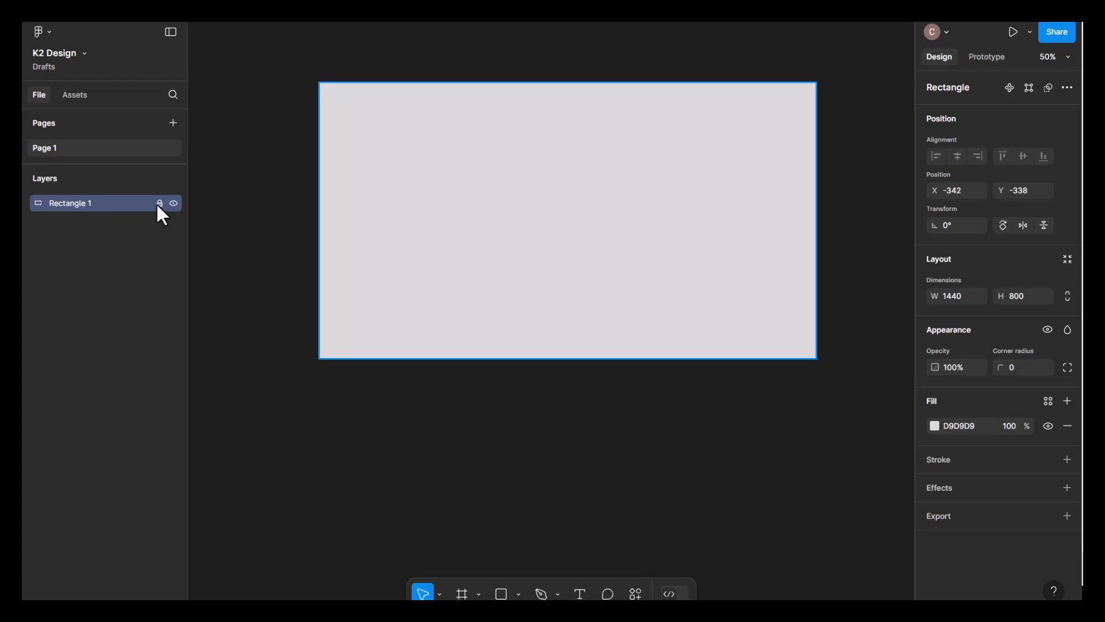
left_click(160, 203)
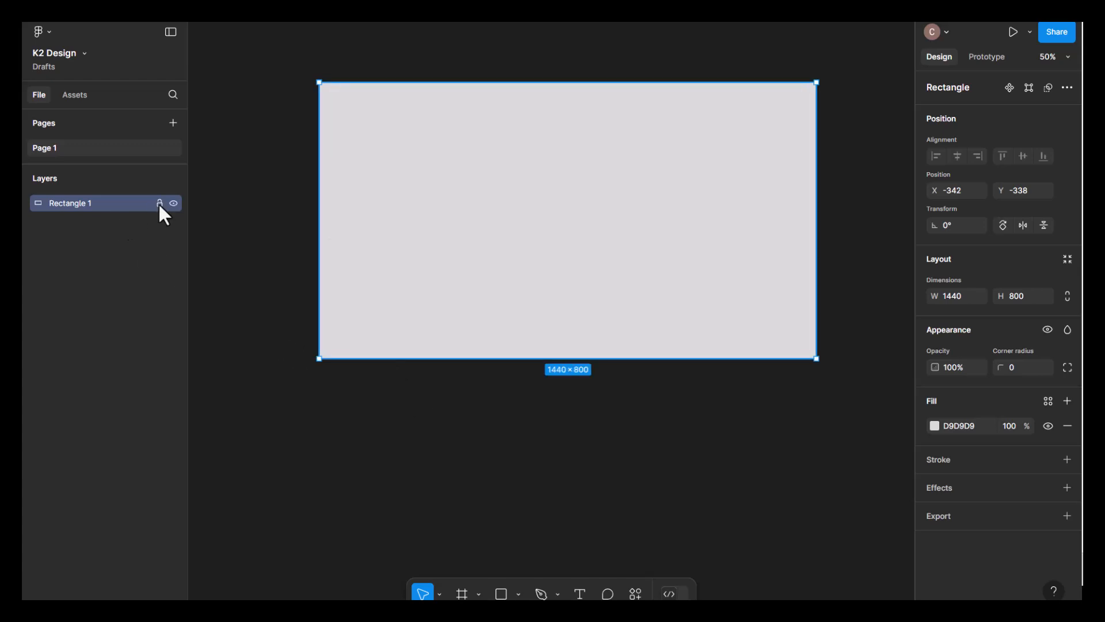
key("h")
left_click_drag(756, 240, 748, 281)
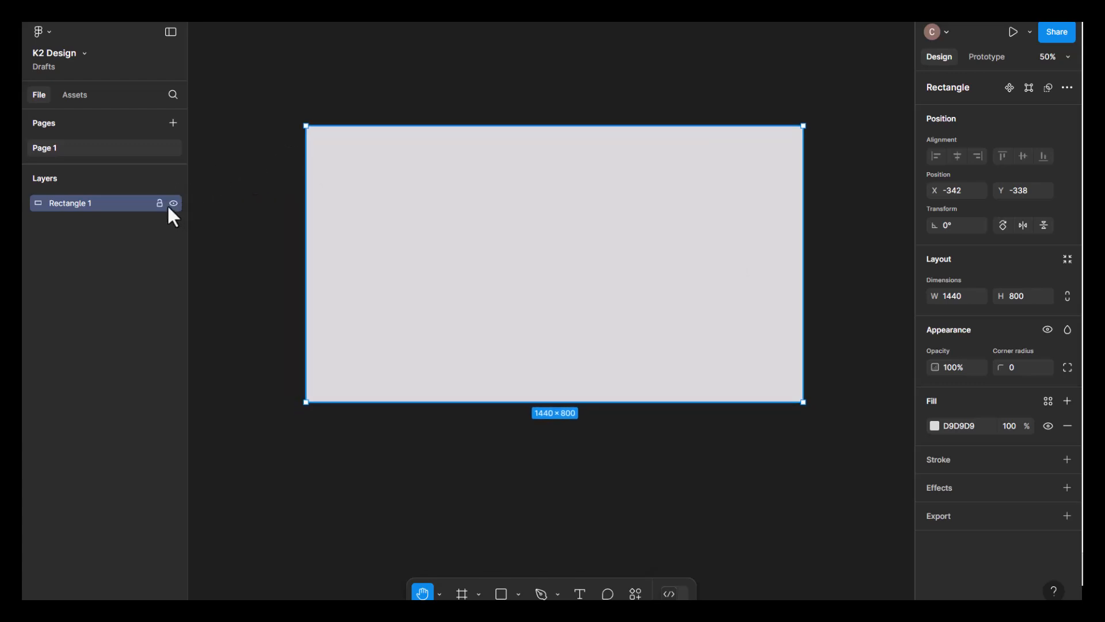
left_click(159, 203)
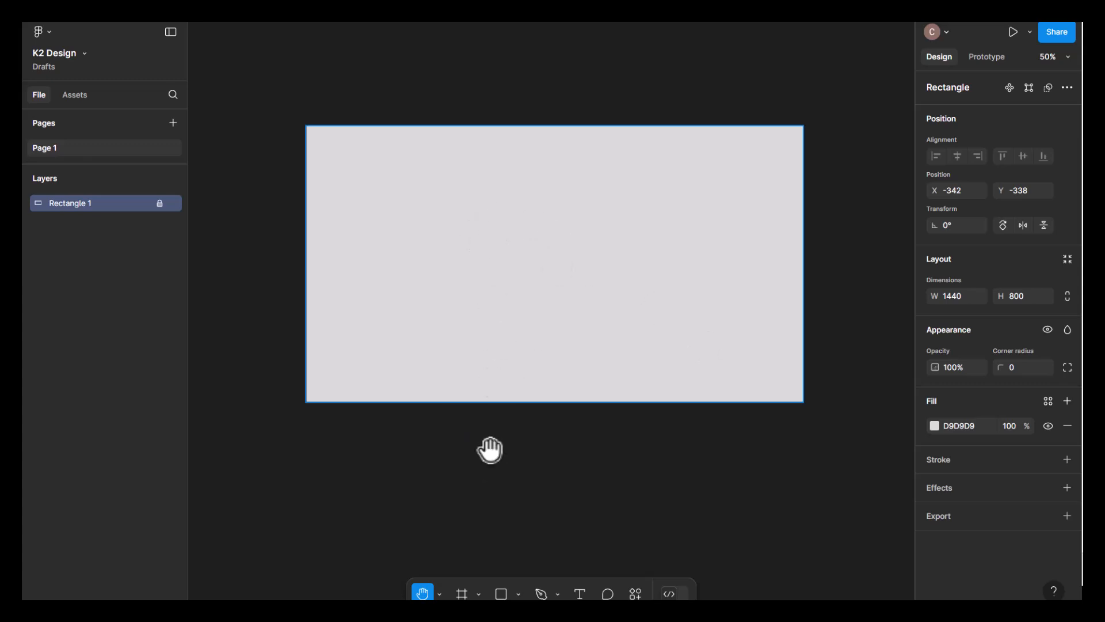
- Place the Unsplash meditation photo from the Figma documents folder into the locked rectangle as its image fill
left_click(519, 594)
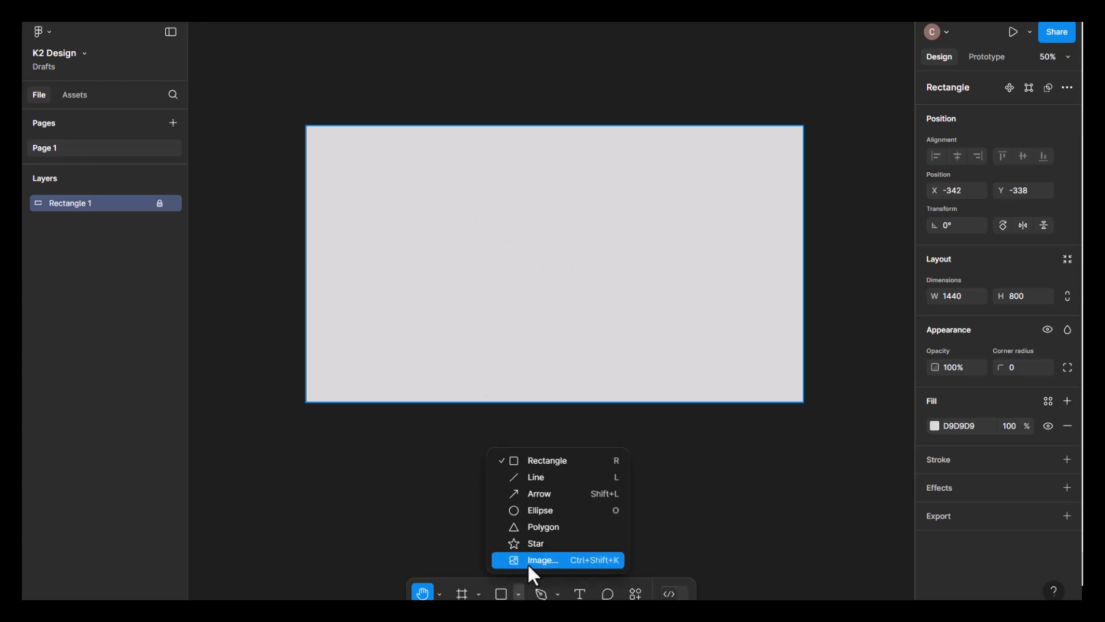
left_click(527, 561)
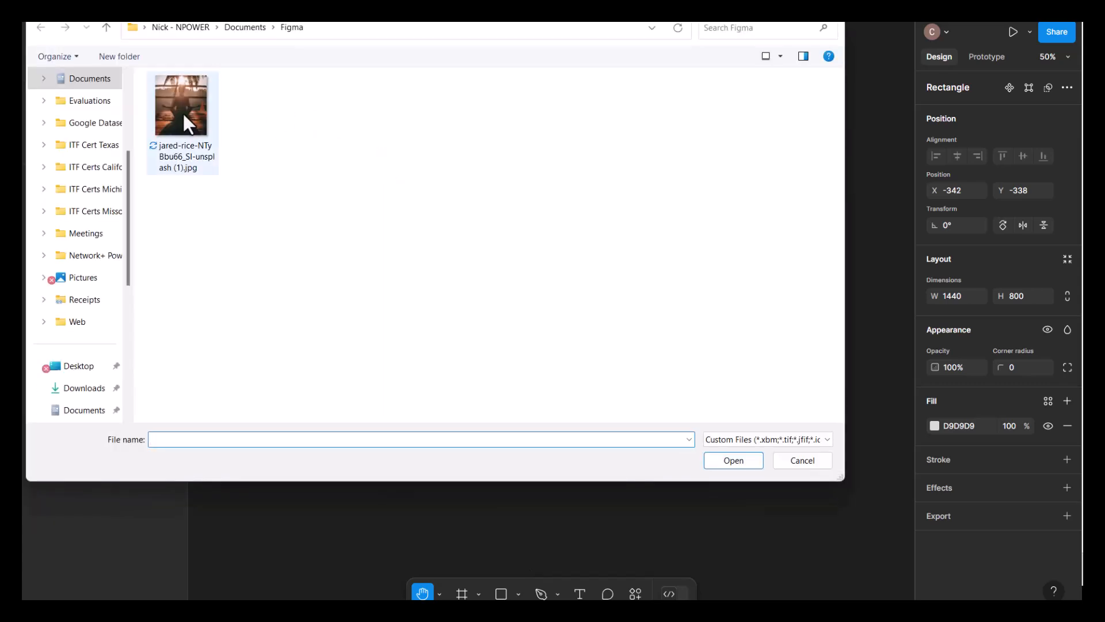
double_click(183, 113)
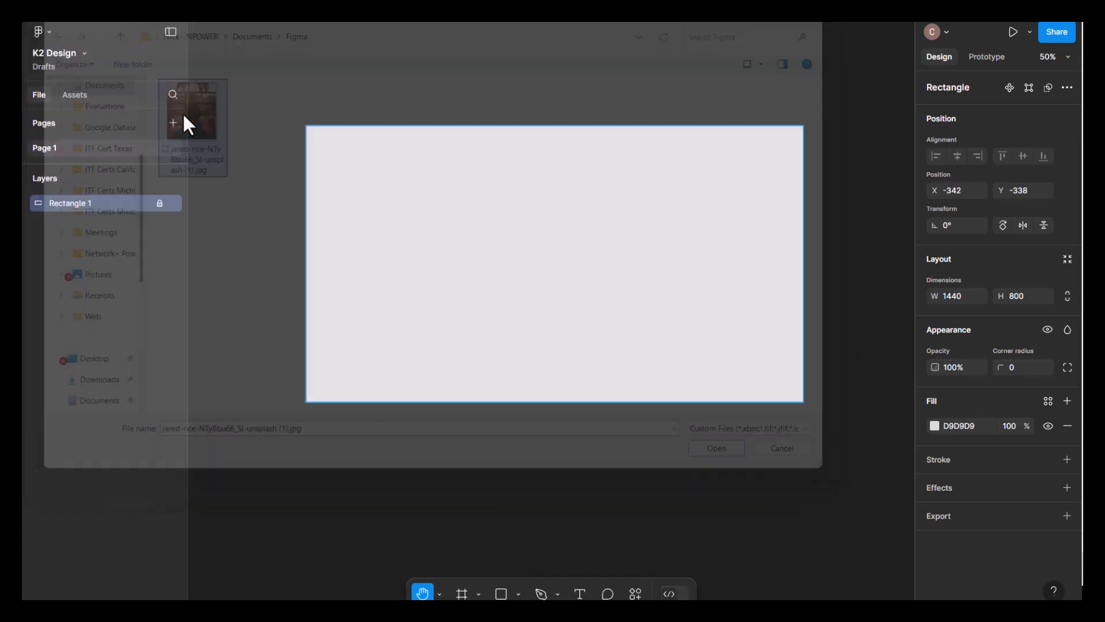
left_click(471, 225)
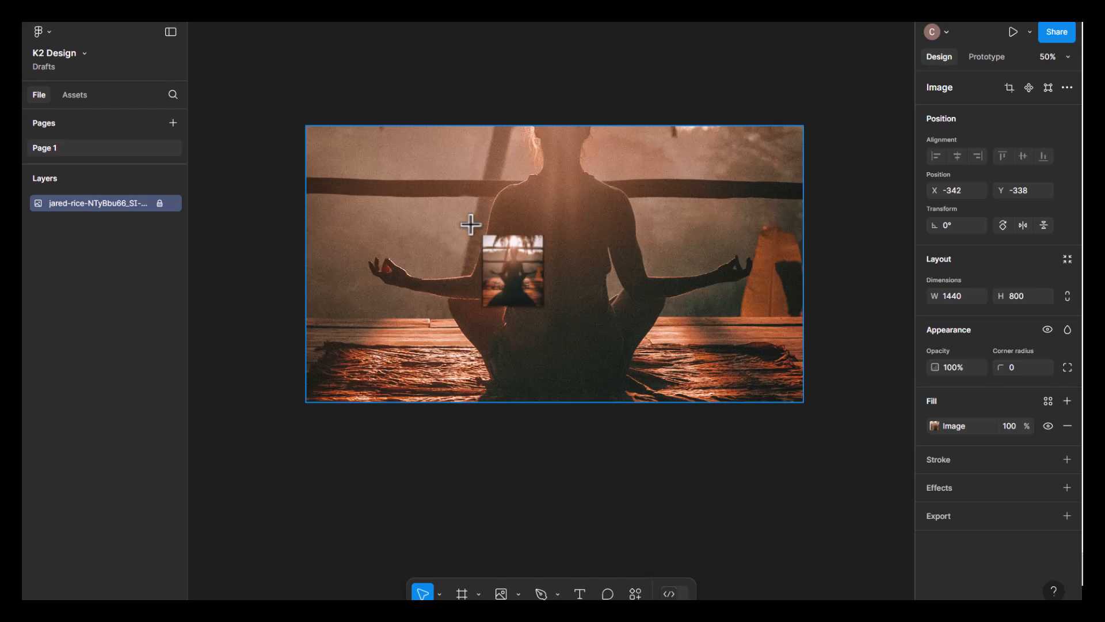
left_click(592, 481)
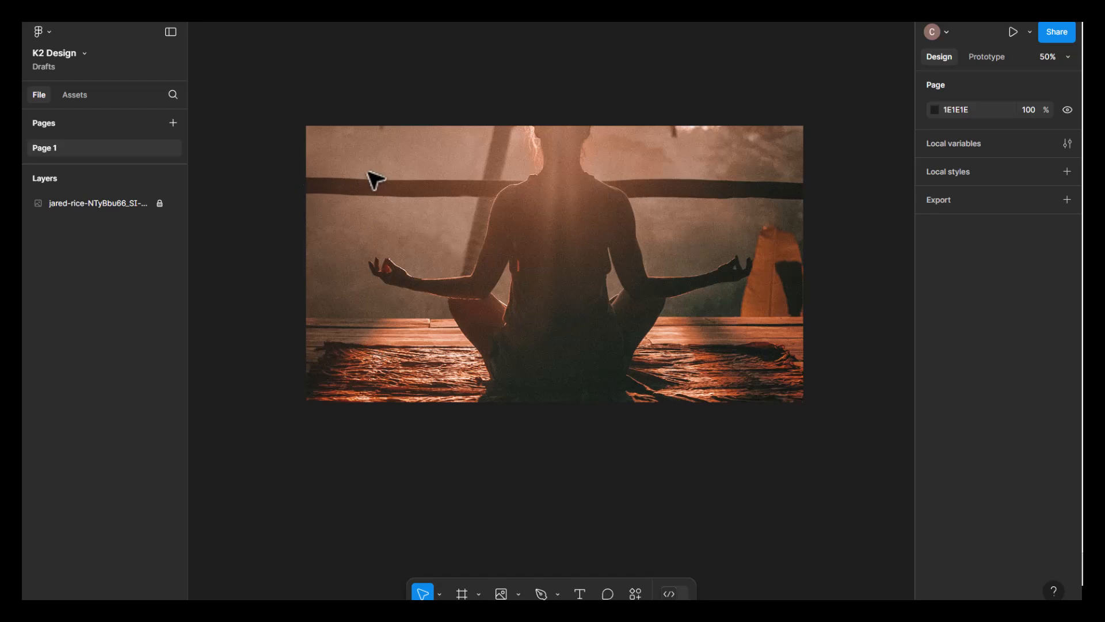
- Add the text "K2 Yoga Studio" and position it in the photo's upper-left corner at X -282, Y -304
left_click(581, 594)
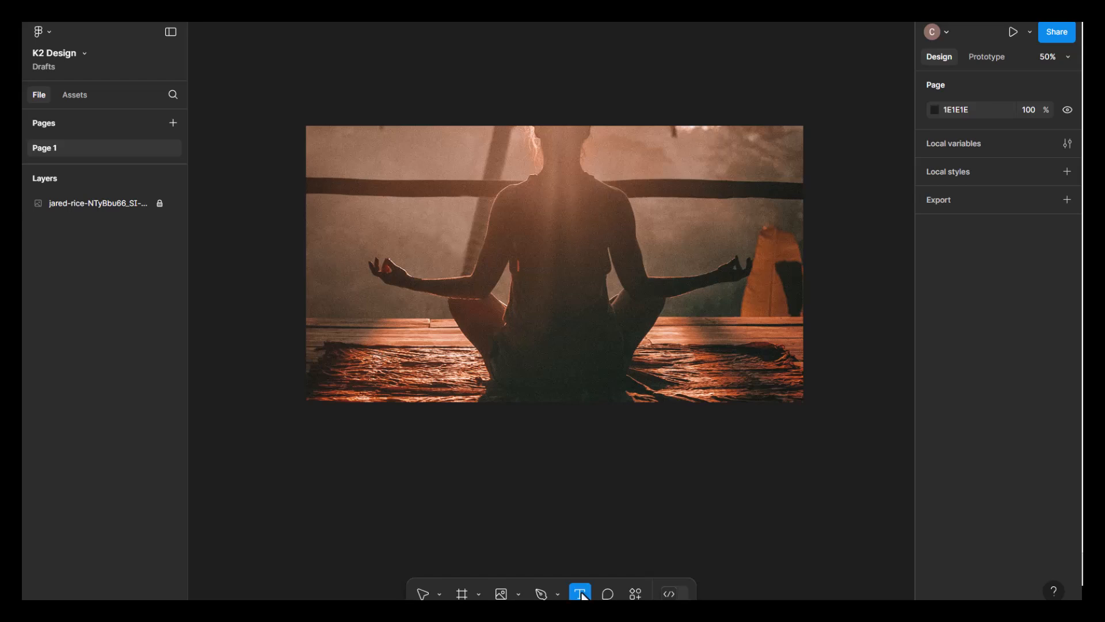
left_click(335, 149)
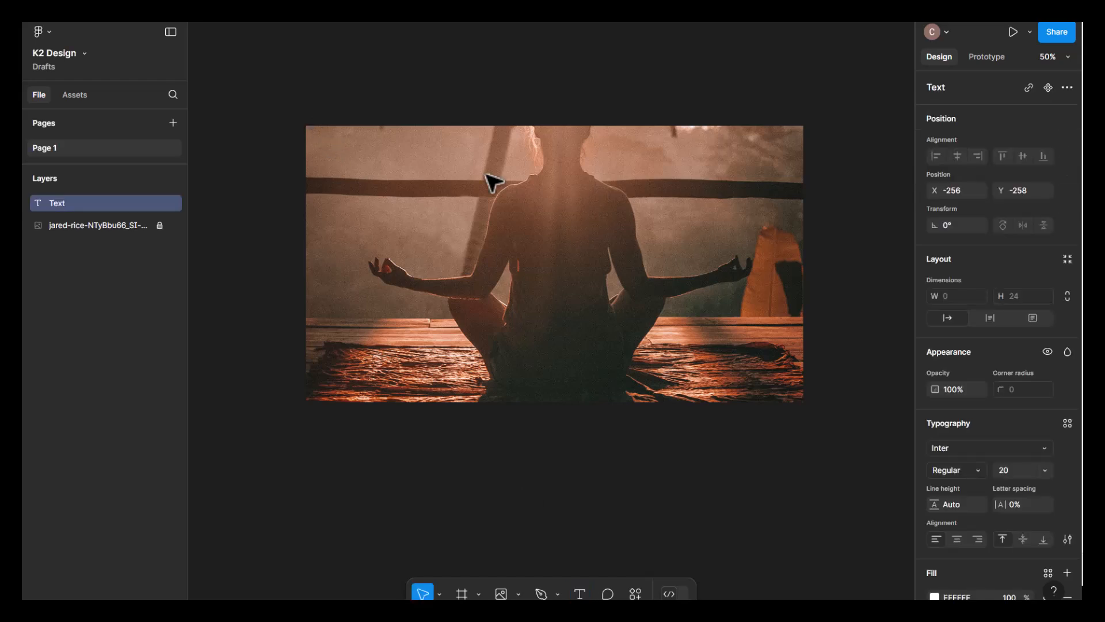
type("K2 Yoga Stdio")
key("BackSpace")
key("BackSpace")
type("udio")
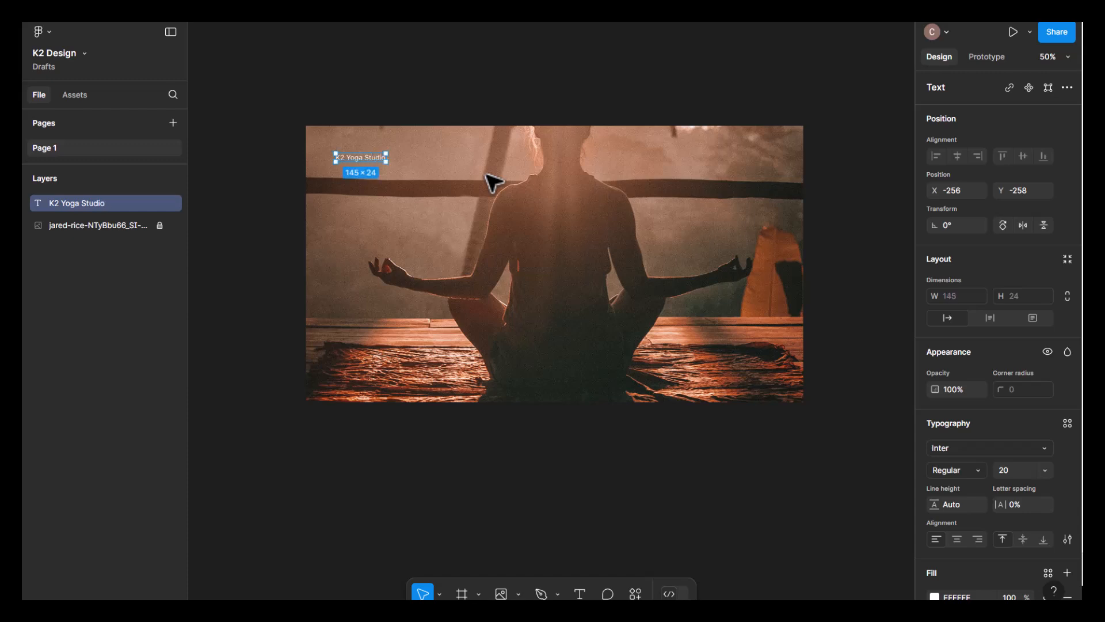
left_click_drag(375, 158, 361, 140)
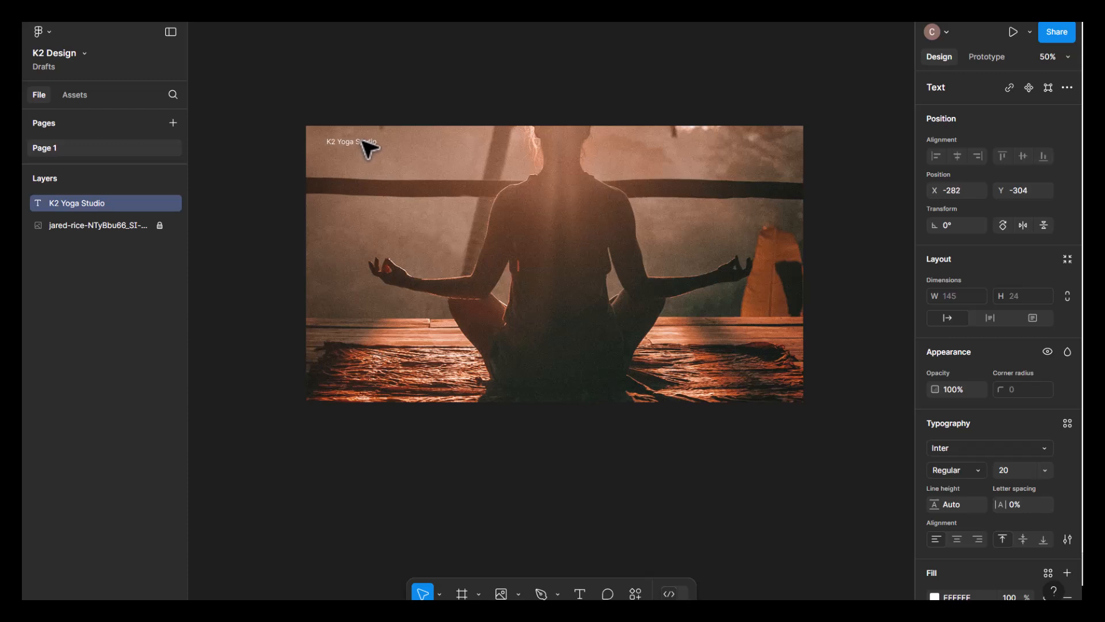
left_click(447, 158)
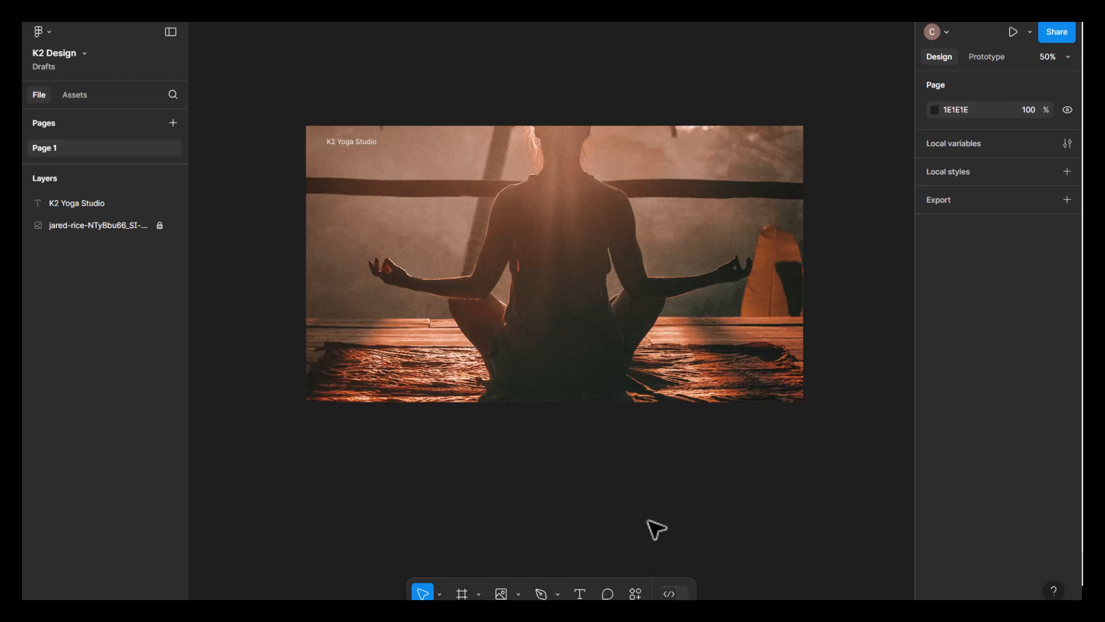
- Add a "Home" text label in the photo's upper right at X 658, Y -304, level with the studio title
left_click(579, 593)
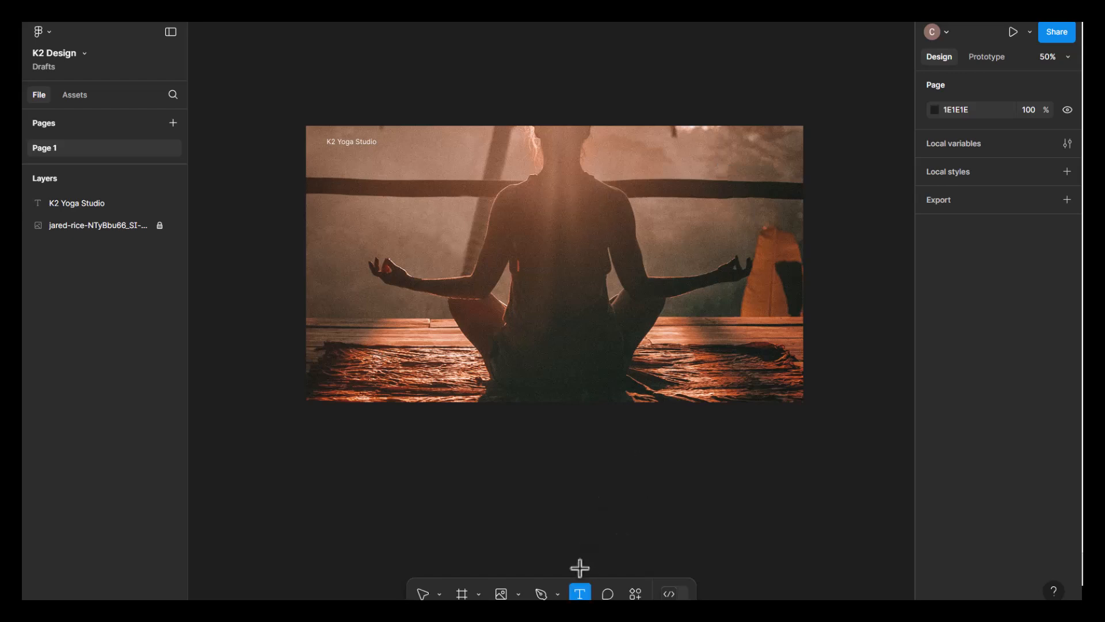
left_click(637, 143)
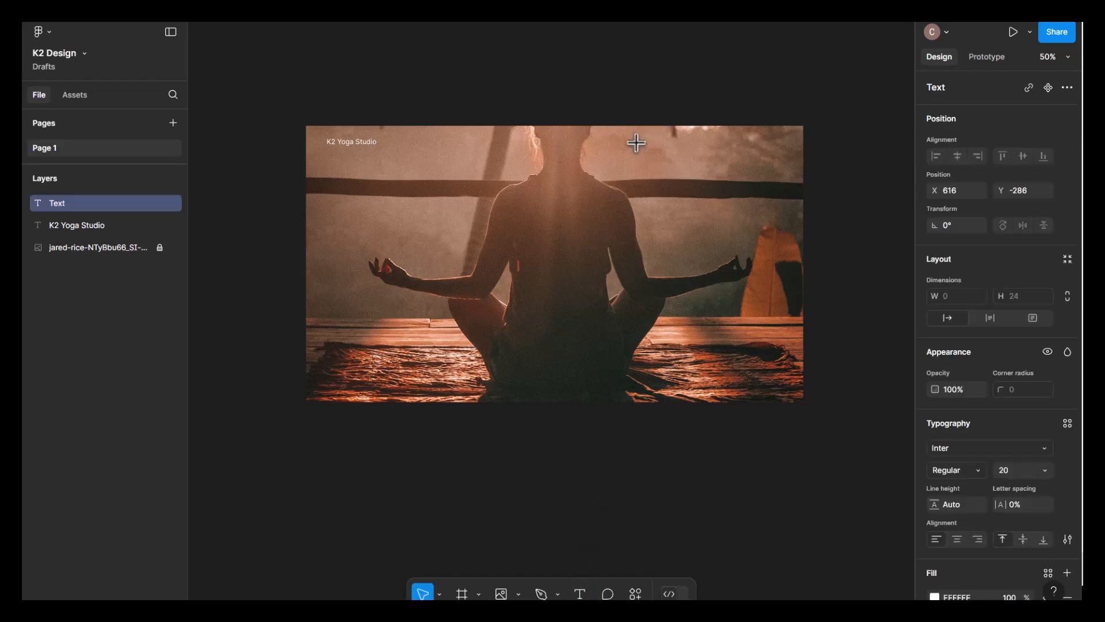
type("Hom")
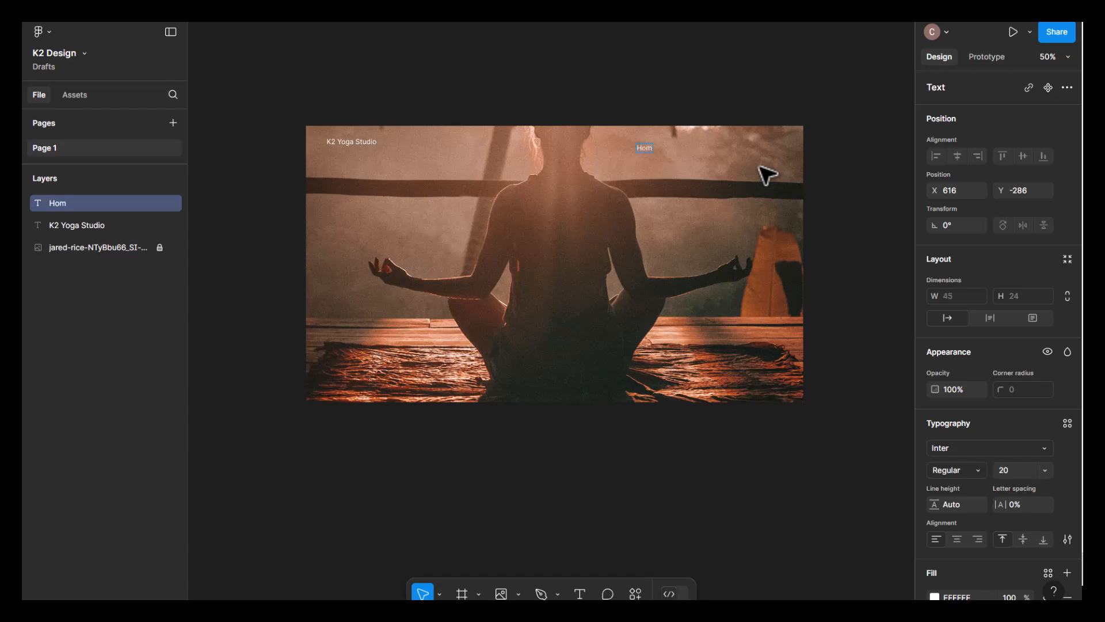
key("Escape")
left_click_drag(649, 148, 662, 148)
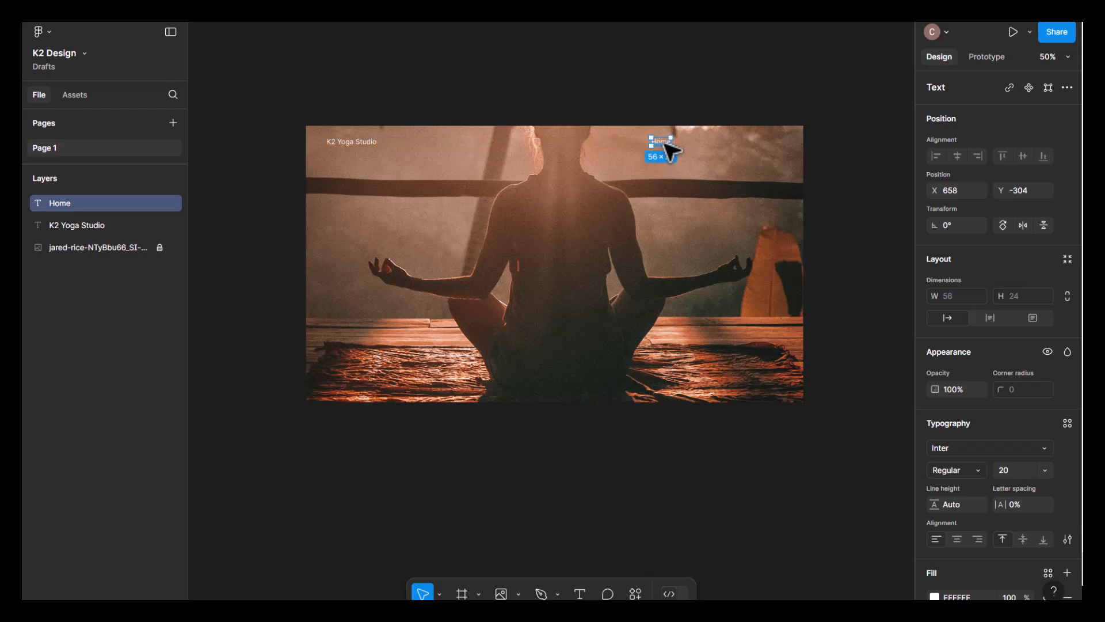
left_click(689, 114)
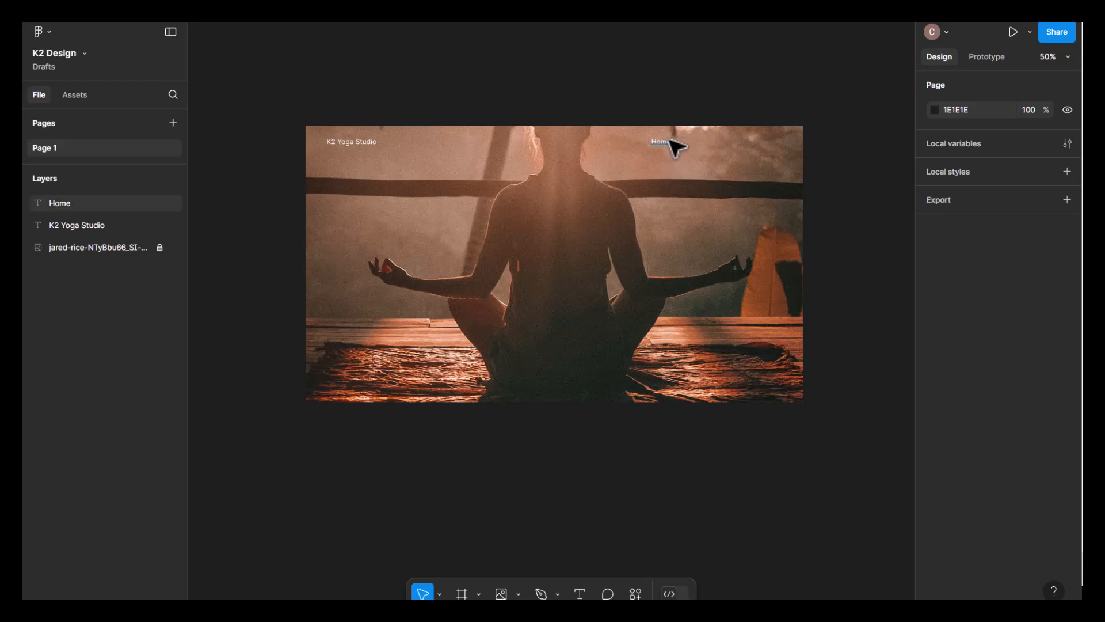
- Duplicate the Home label 26 px to its right and change the copy's text to "Products"
left_click_drag(671, 141, 698, 140)
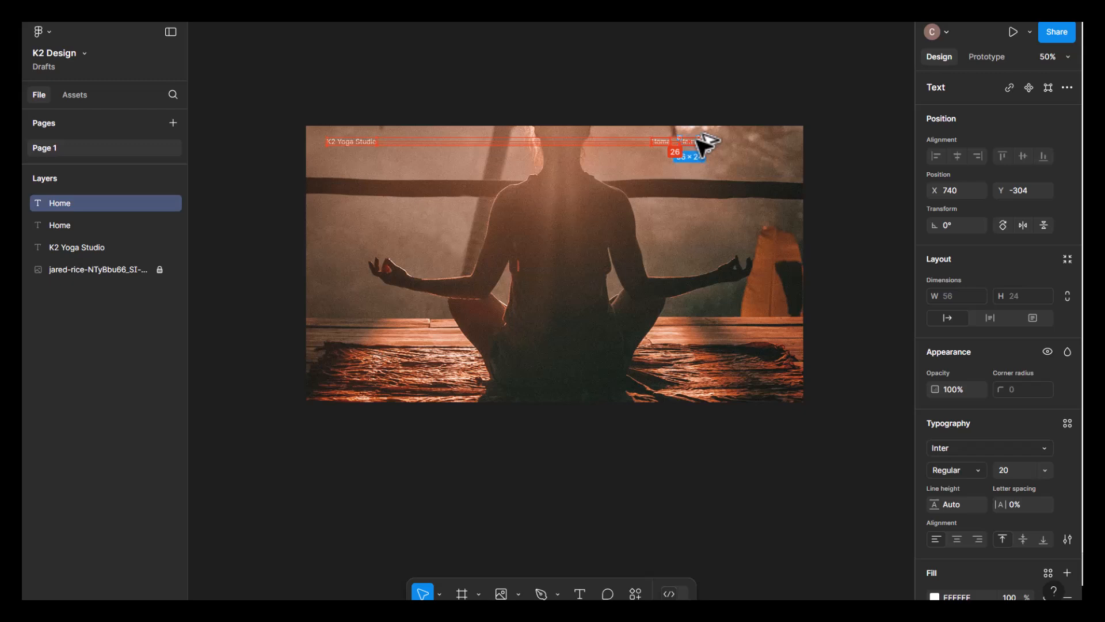
left_click(728, 112)
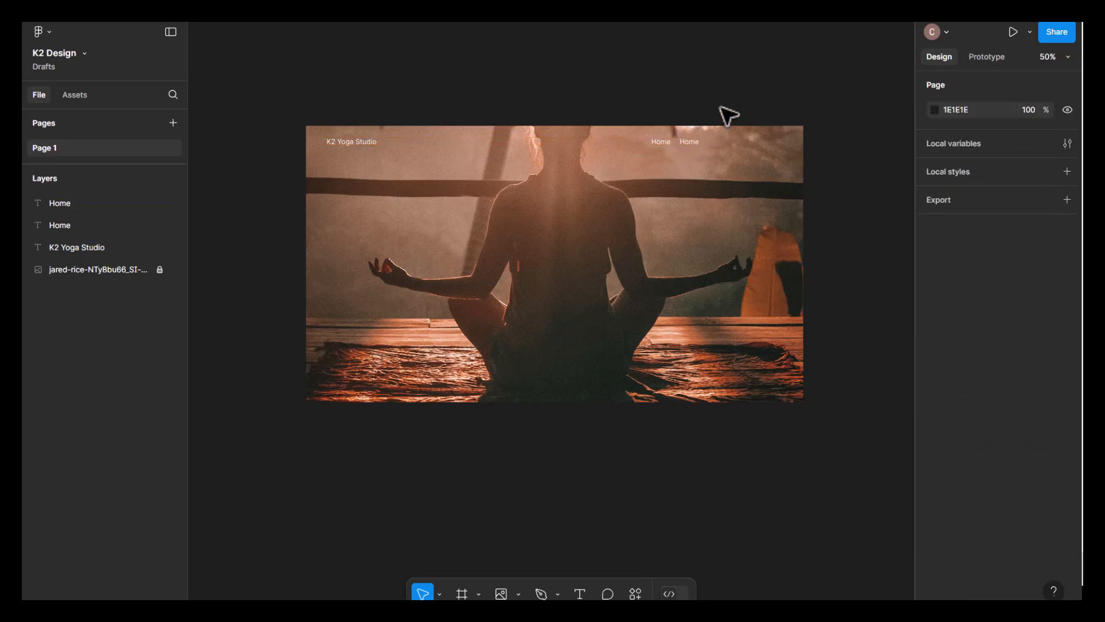
left_click(697, 141)
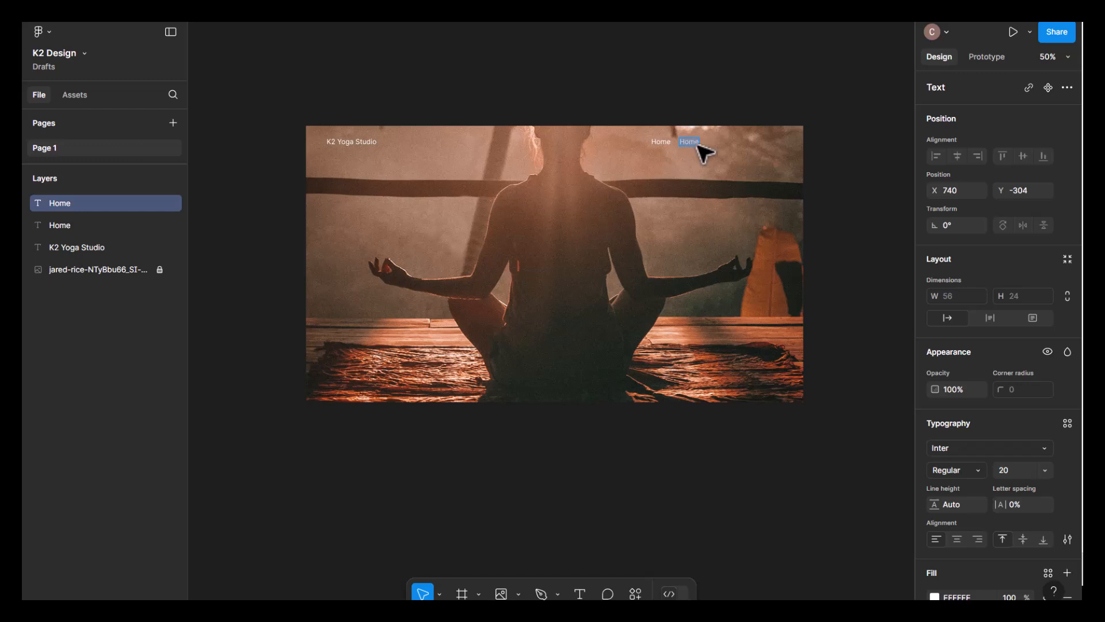
key("BackSpace")
type("Products")
key("Escape")
left_click(715, 81)
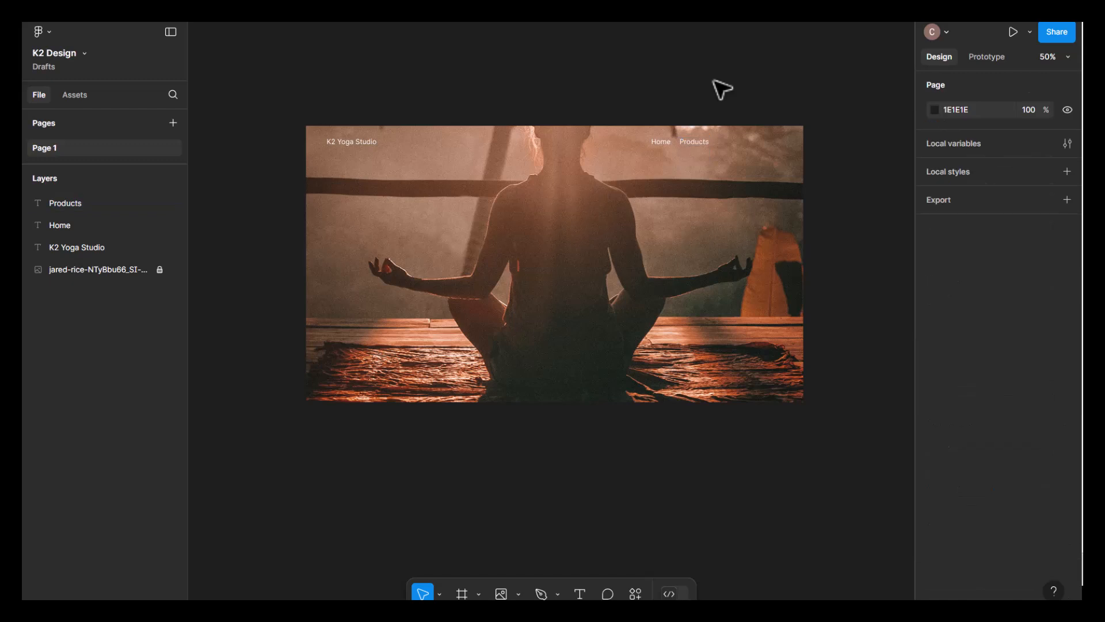
- Duplicate the Products label to its right at X 851 and nudge the copy down to Y -304, level with the other labels
left_click(707, 143)
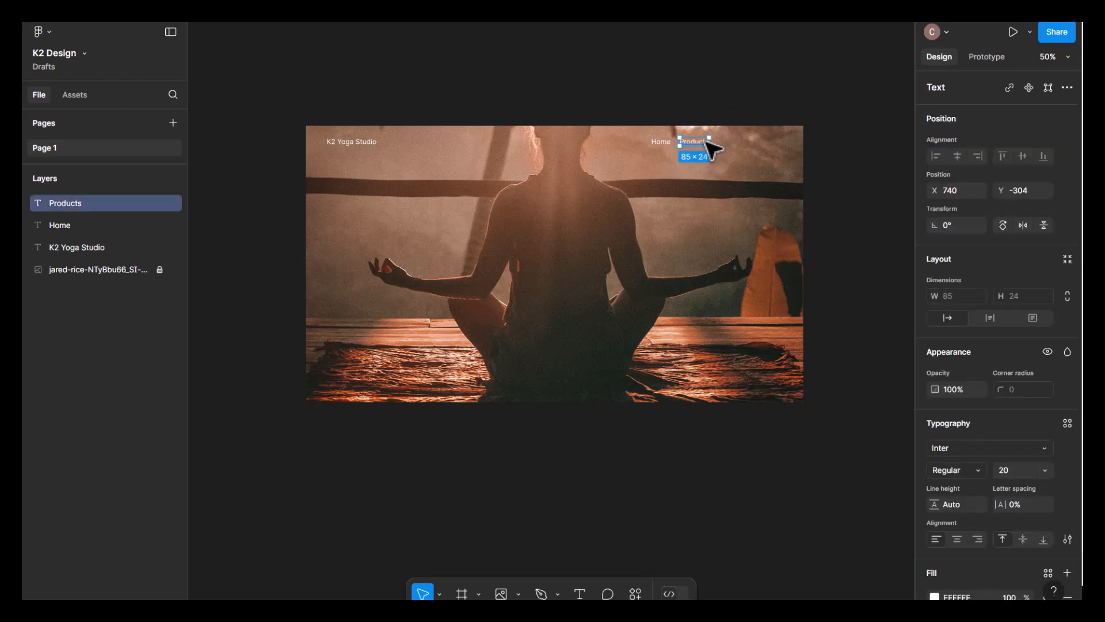
left_click_drag(720, 143, 751, 141)
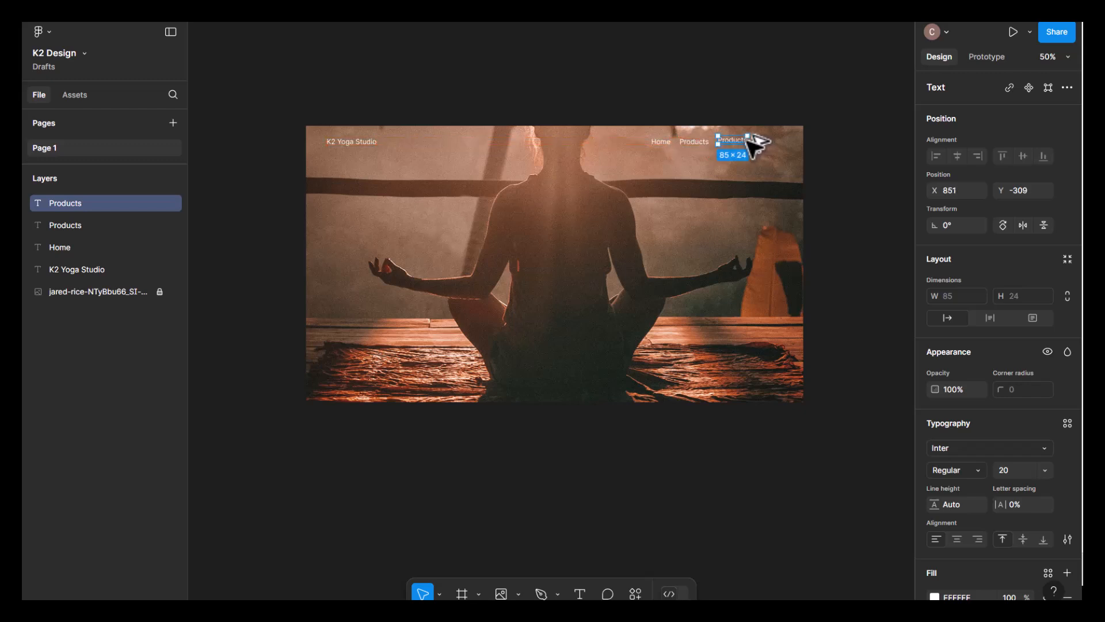
left_click(753, 115)
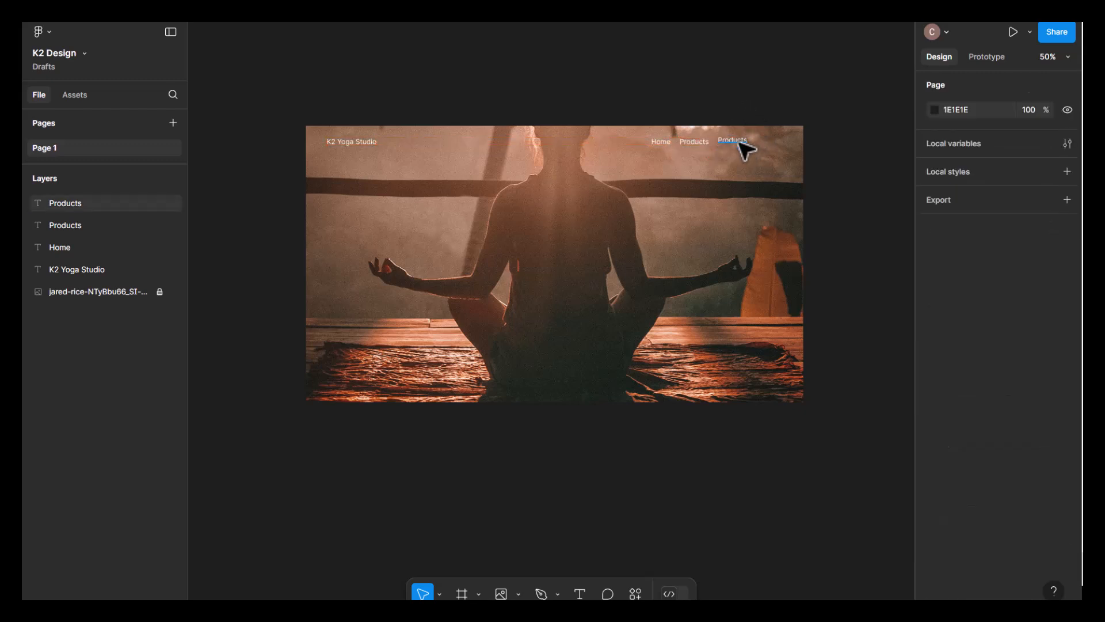
left_click(741, 144)
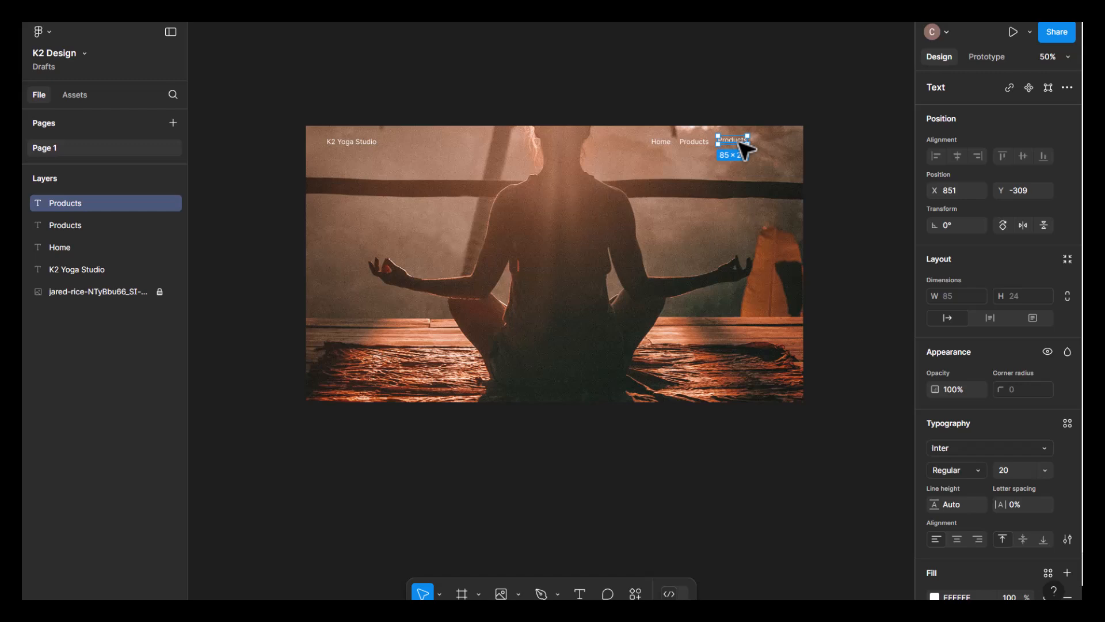
key("Down")
key("Down")
left_click(752, 120)
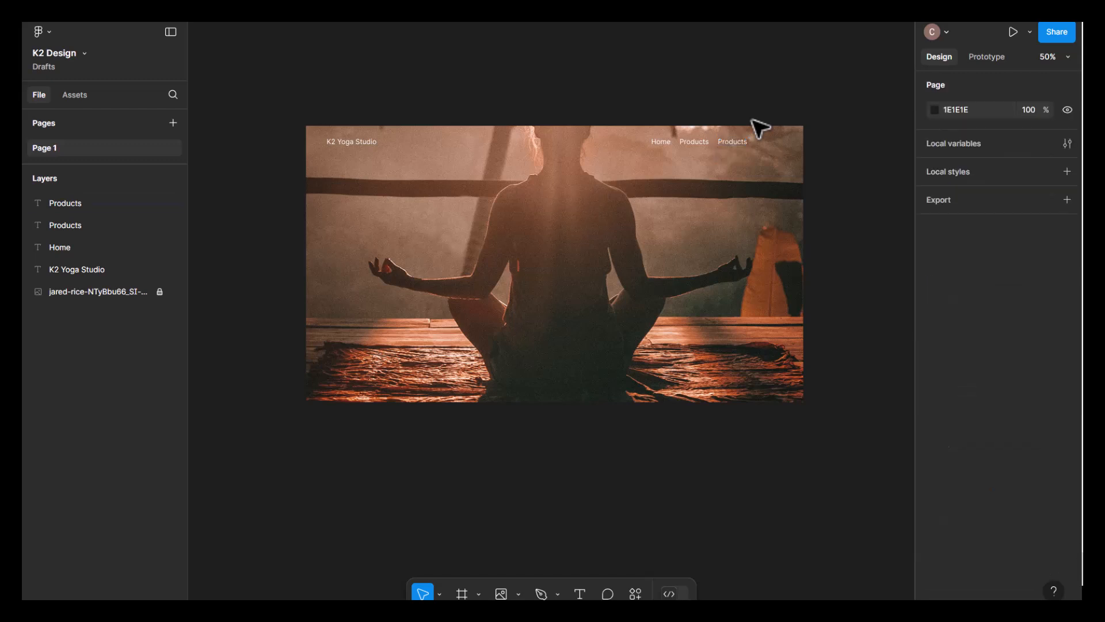
- Change the rightmost "Products" navigation label's text to "Feature"
double_click(744, 144)
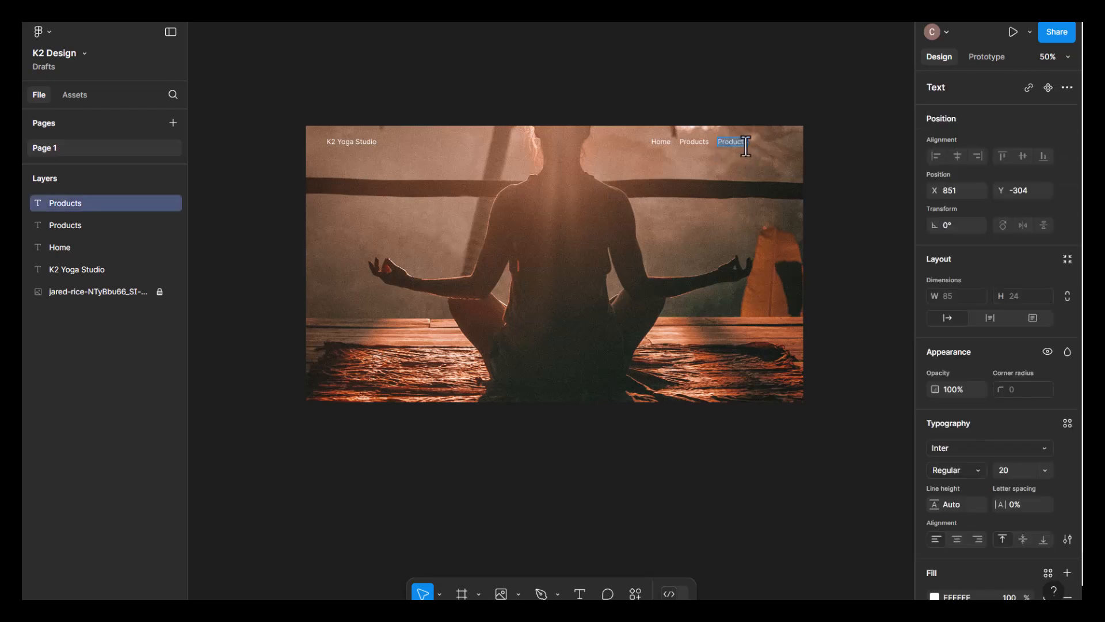
key("BackSpace")
key("BackSpace")
key("BackSpace")
key("BackSpace")
key("BackSpace")
key("BackSpace")
key("BackSpace")
key("BackSpace")
type("Feature")
key("Escape")
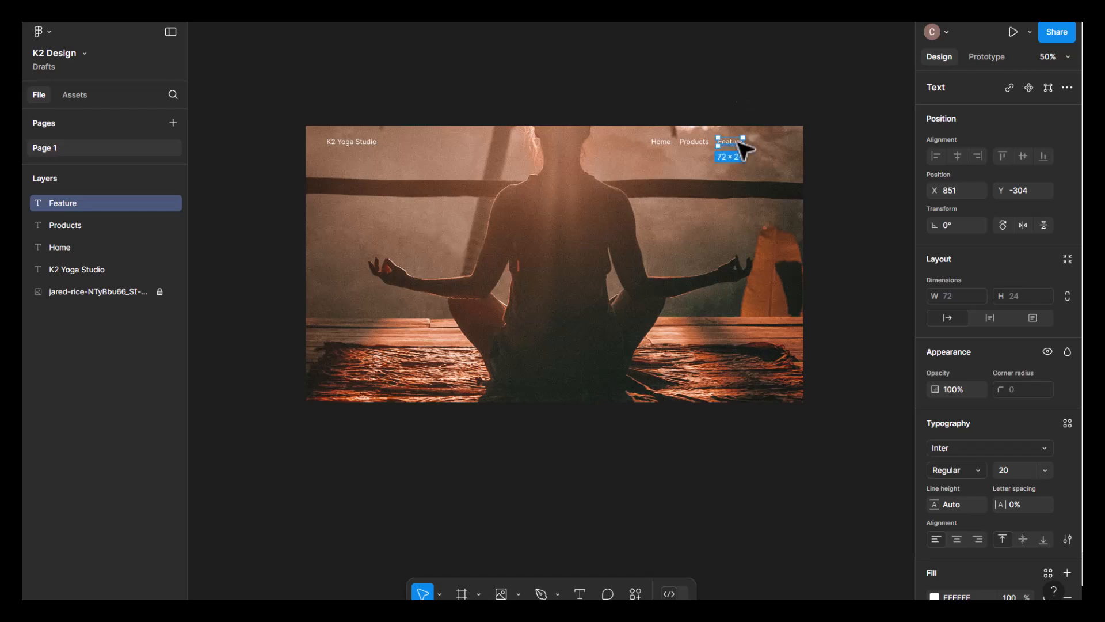
- Duplicate the Feature label to its right at X 949, Y -304 and change the copy's text to "Blog"
left_click_drag(742, 143, 776, 145)
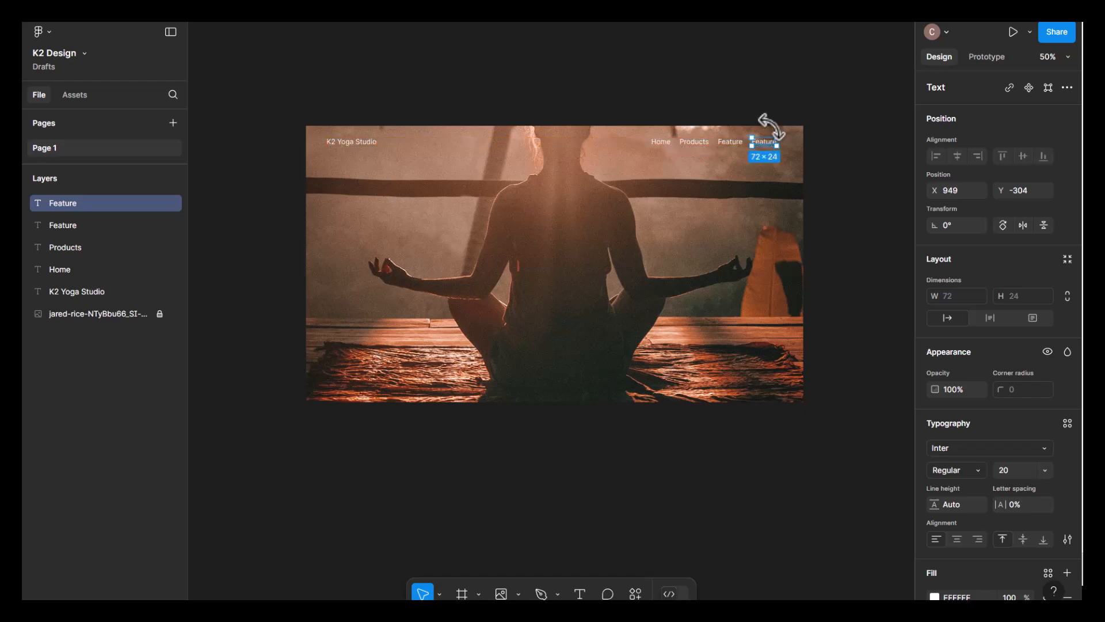
left_click(788, 118)
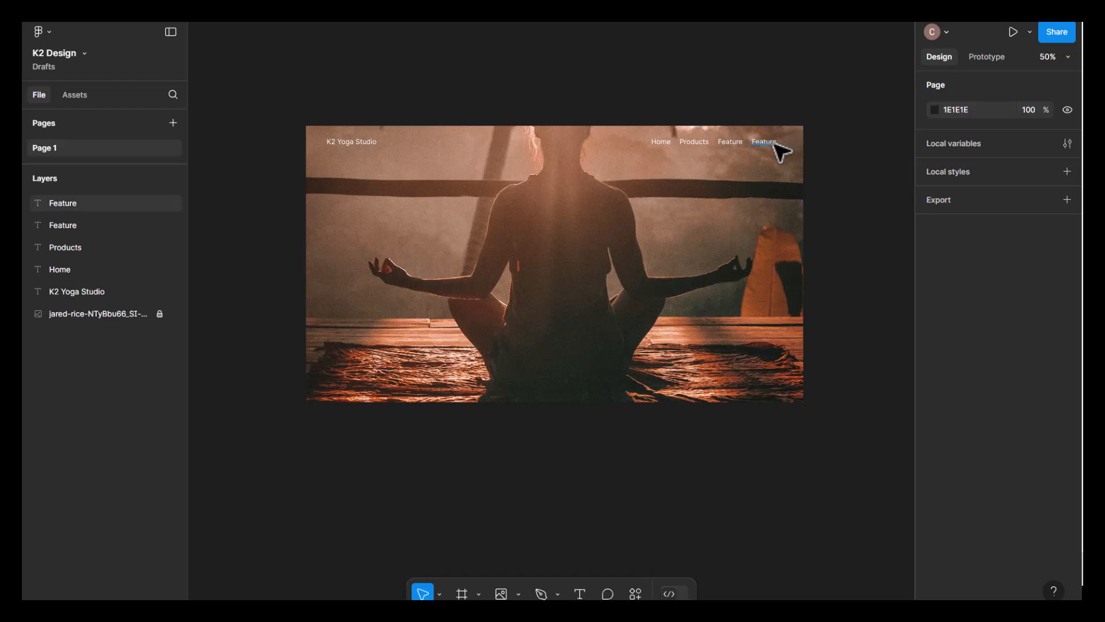
double_click(775, 144)
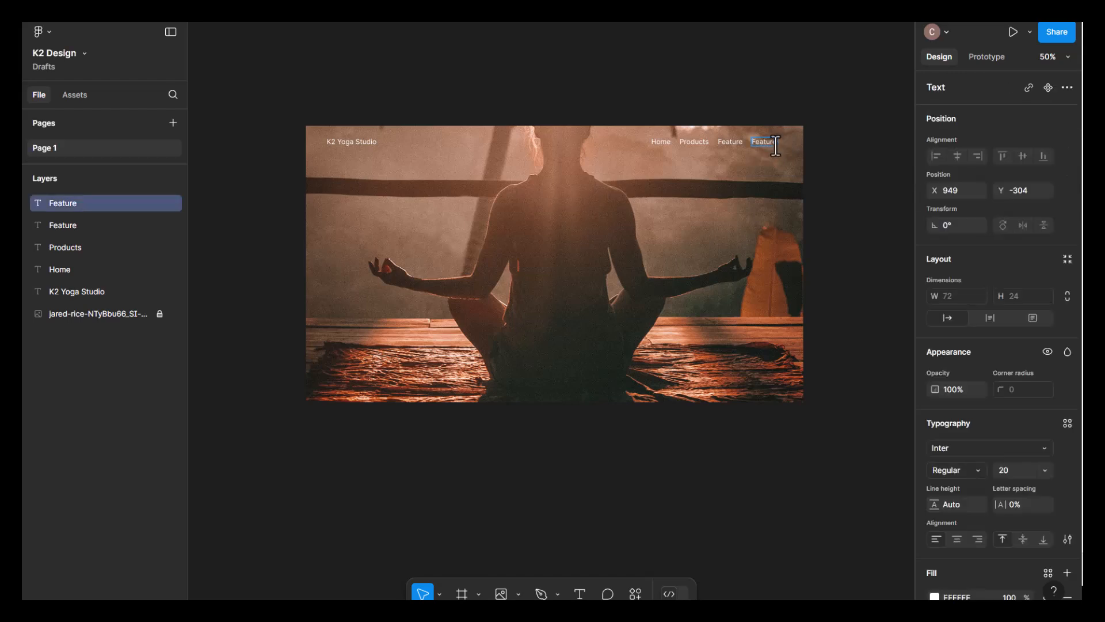
key("BackSpace")
key("BackSpace")
key("BackSpace")
key("BackSpace")
key("BackSpace")
type("Blog")
key("Escape")
left_click(746, 106)
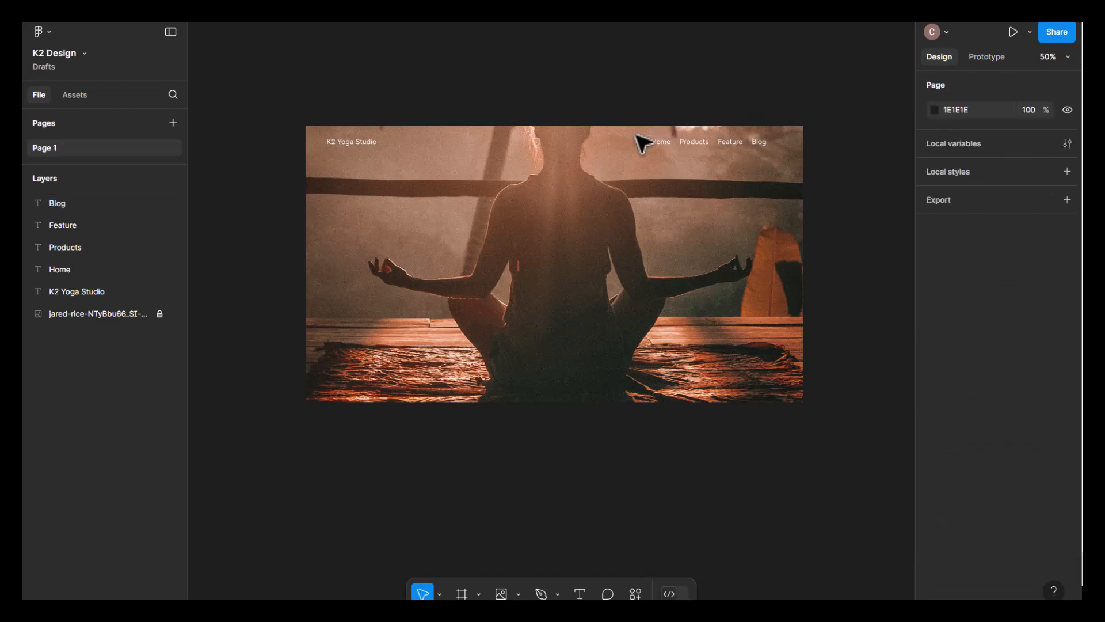
- Group the four navigation labels Home, Products, Feature and Blog
left_click_drag(637, 149, 794, 170)
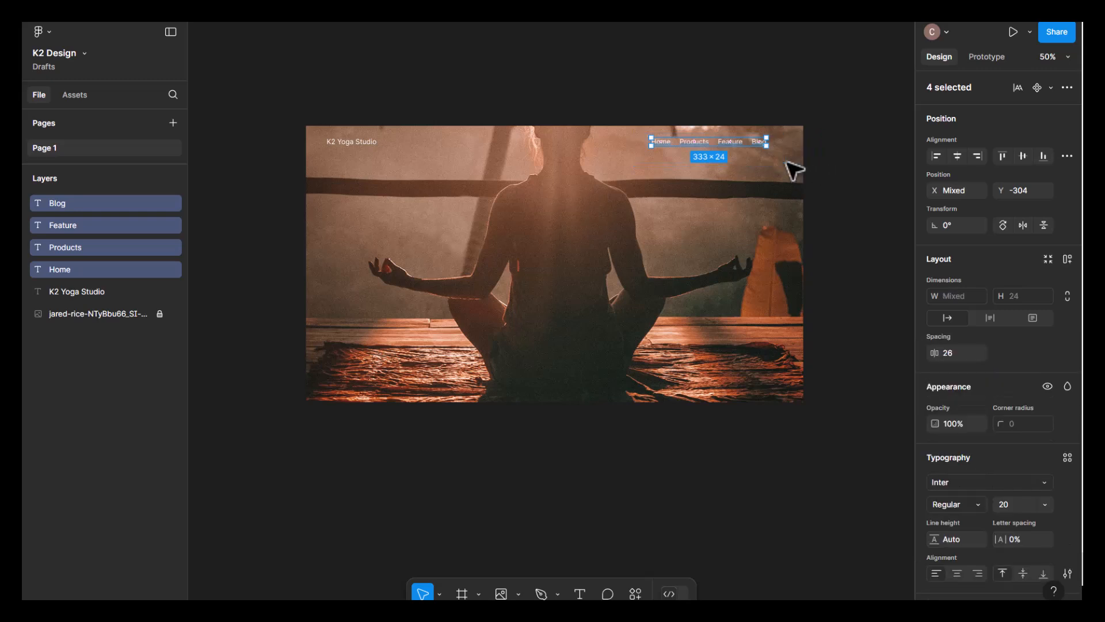
key("ctrl+g")
left_click(841, 173)
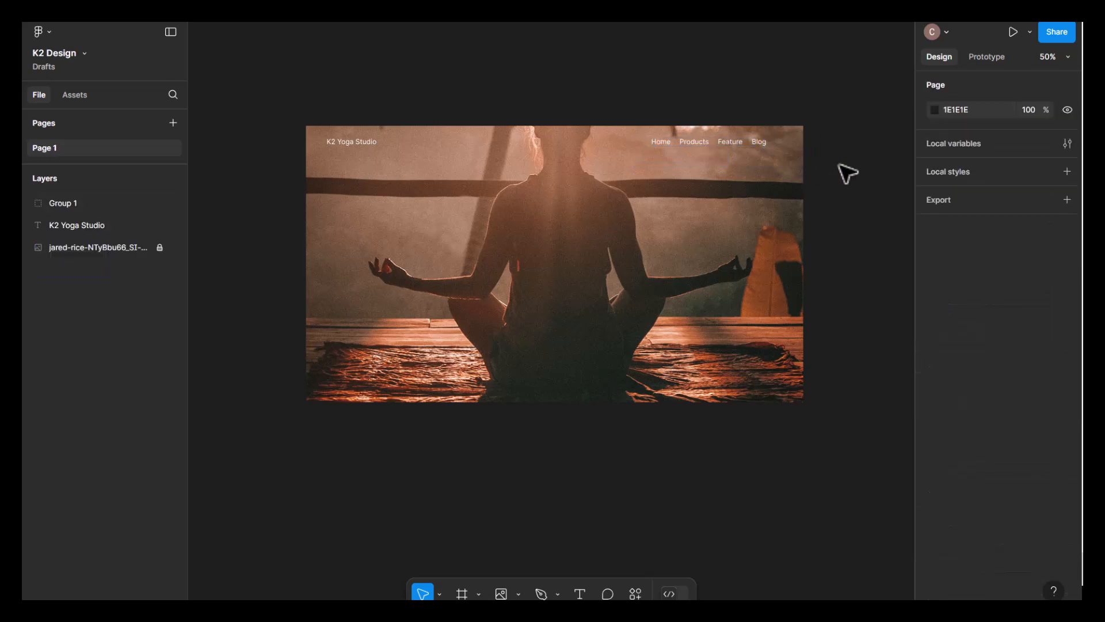
- Try shifting the navigation group slightly to the left, and bring it back to X 658, Y -304
left_click(729, 147)
left_click_drag(722, 140, 721, 140)
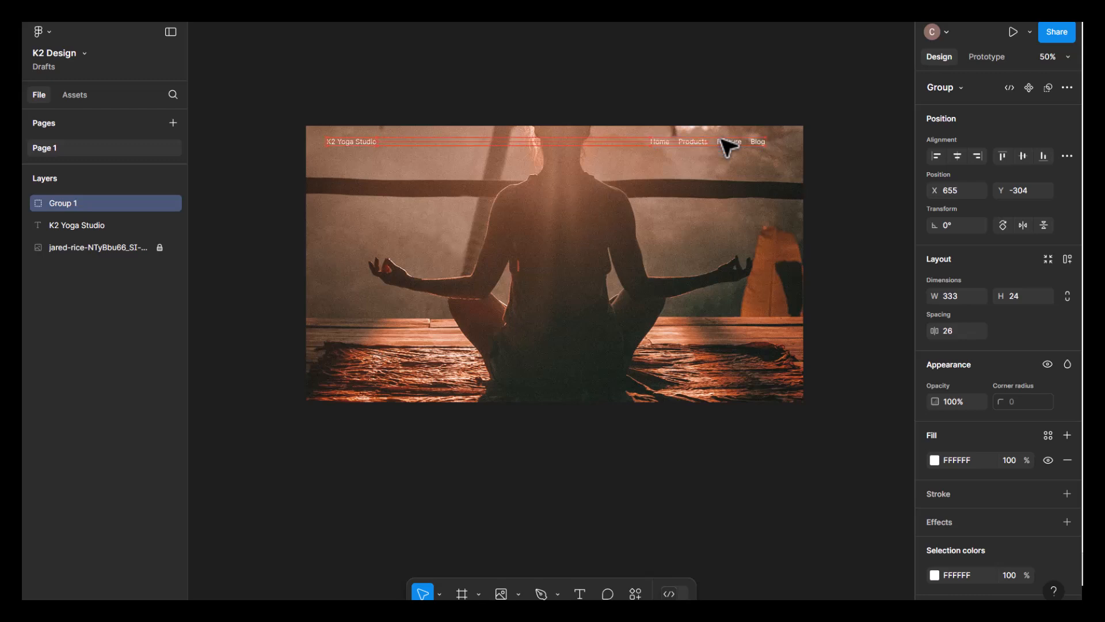
key("Left")
key("Left")
key("Left")
key("Left")
key("Left")
key("Left")
key("Left")
key("Left")
key("Left")
key("Left")
key("Left")
key("Left")
key("Left")
key("Left")
key("Left")
key("Left")
key("Left")
key("Right")
key("Right")
key("Right")
key("Right")
key("Right")
key("Right")
key("Right")
key("Right")
key("Right")
key("Right")
key("Right")
key("Right")
key("Right")
key("Right")
key("Right")
key("Right")
key("Right")
key("Right")
key("Right")
key("Right")
key("Right")
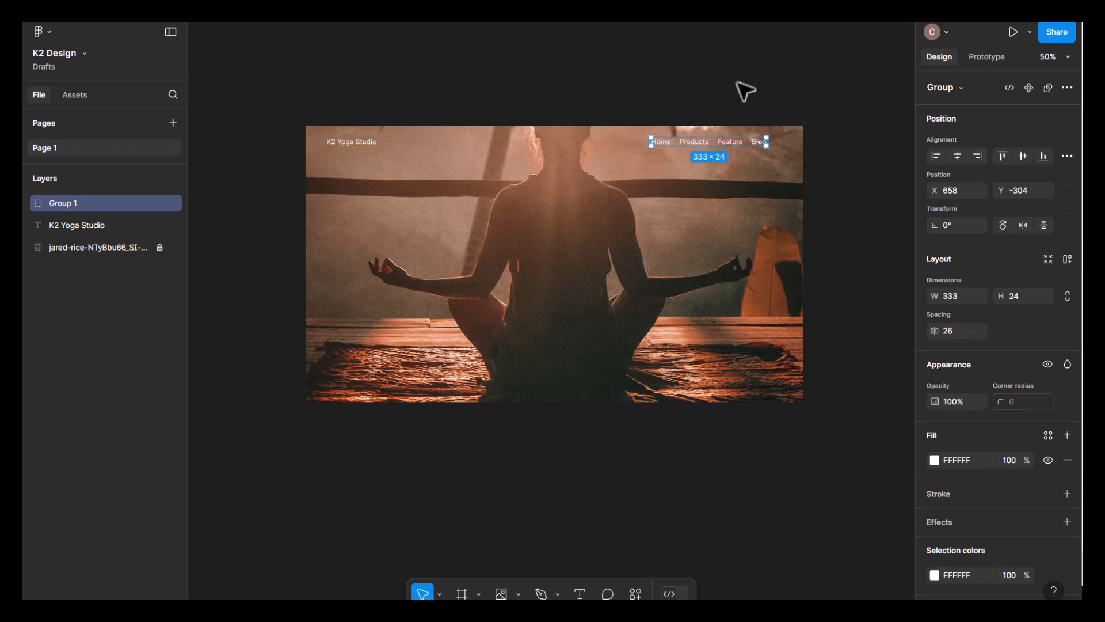
left_click(745, 91)
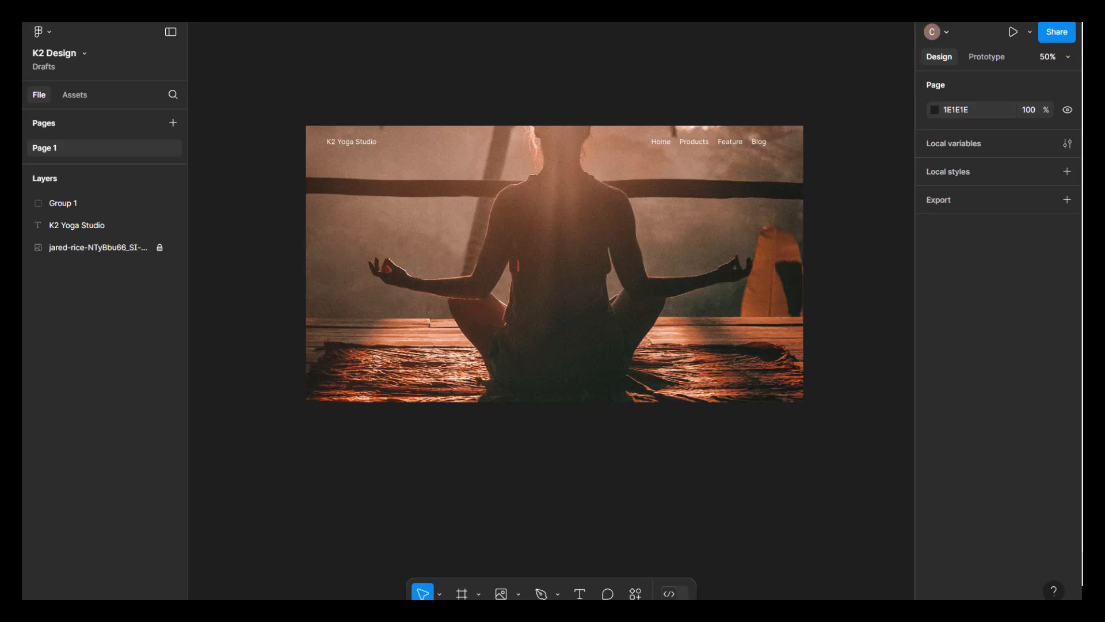
- Add the heading text "Mindful Breathing & Mediation" at X -282, Y -28, left-aligned with the studio title
left_click(579, 593)
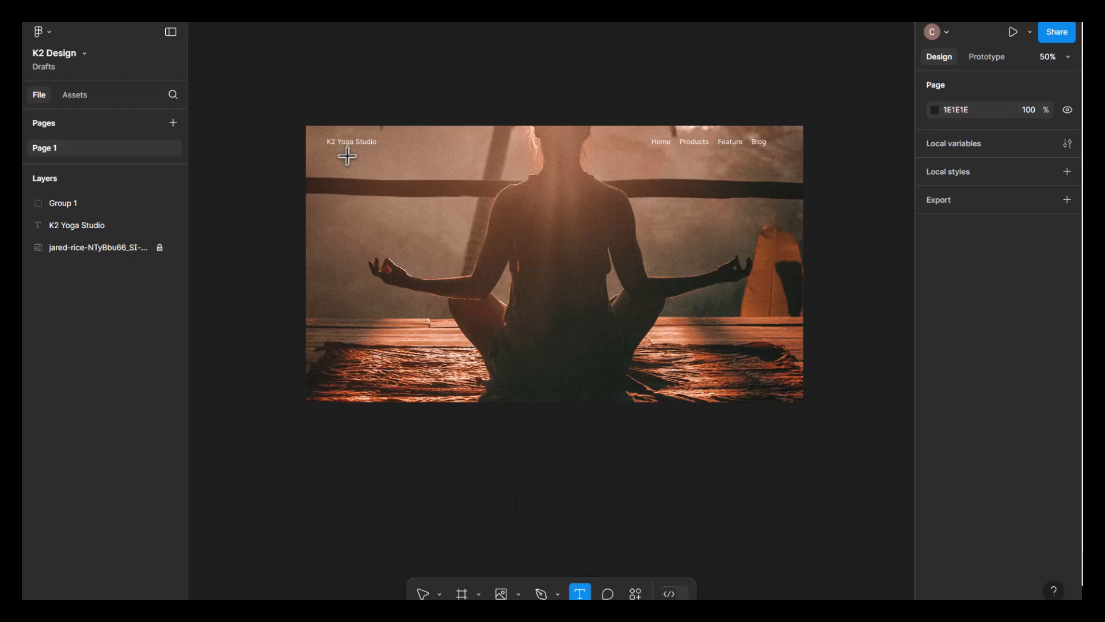
left_click(346, 222)
key("ctrl+v")
key("Escape")
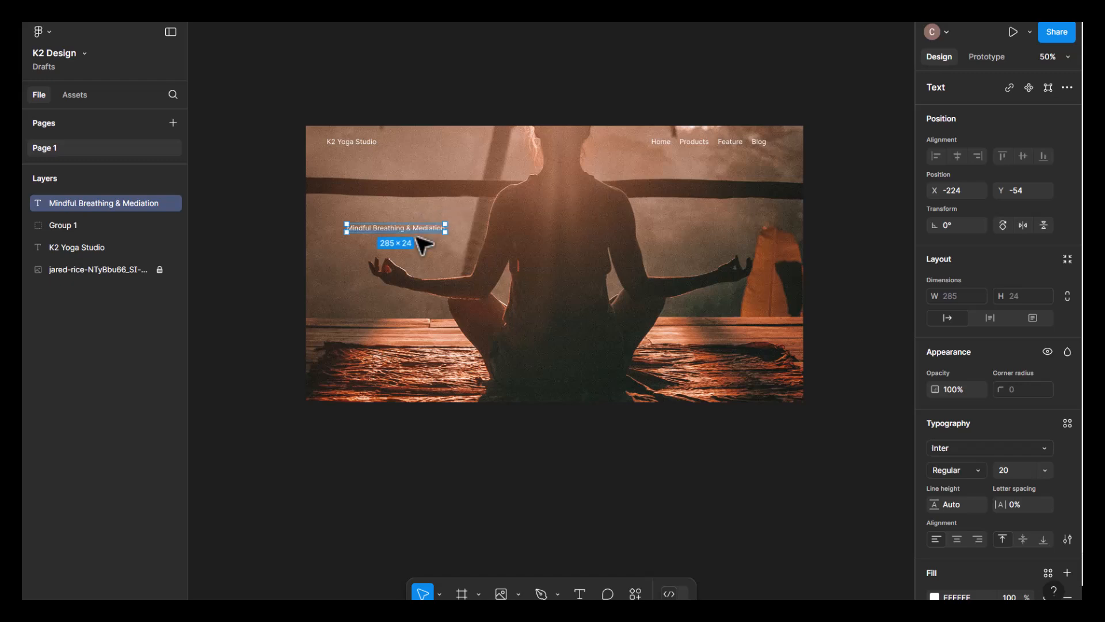
left_click_drag(421, 236, 407, 245)
left_click_drag(397, 236, 393, 236)
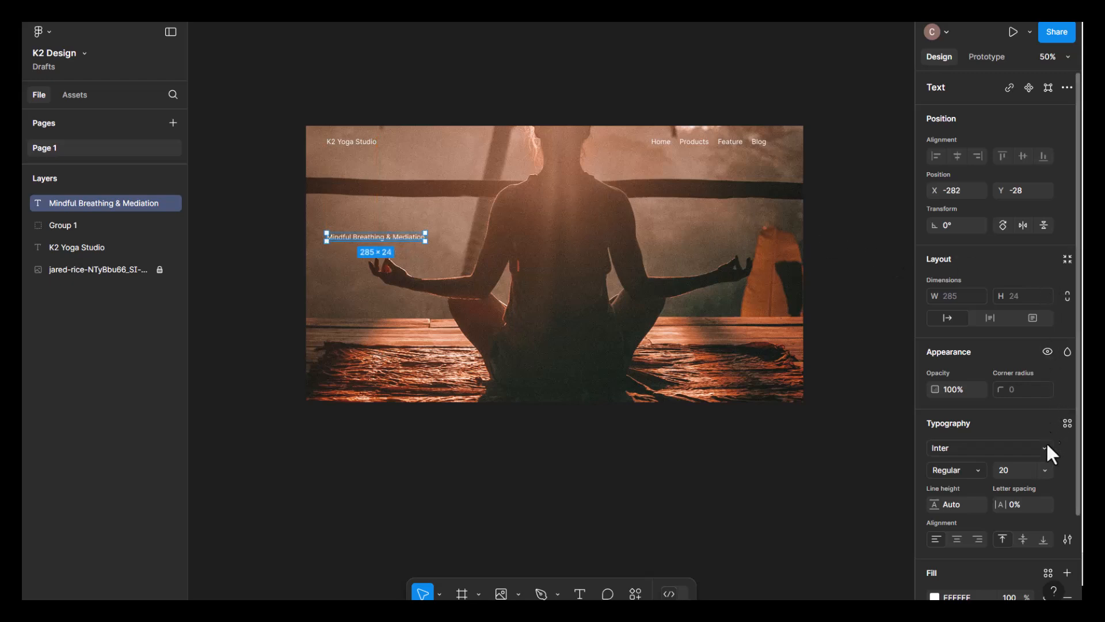
- Set the heading's font size to 50 and move it up slightly, keeping it left-aligned with the studio title
left_click(1044, 471)
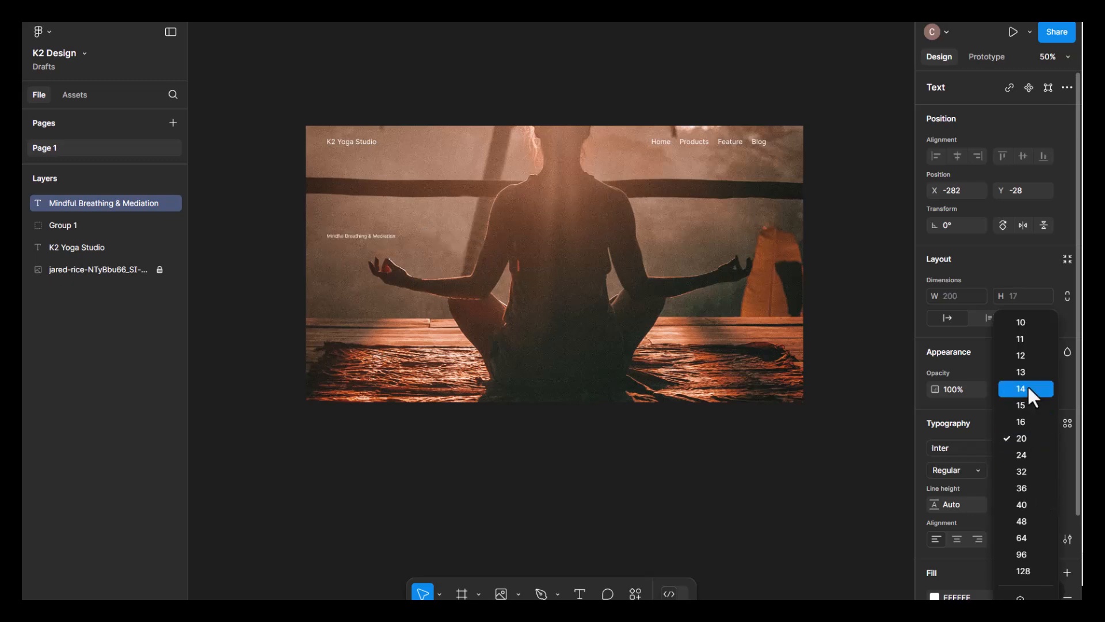
left_click(1030, 519)
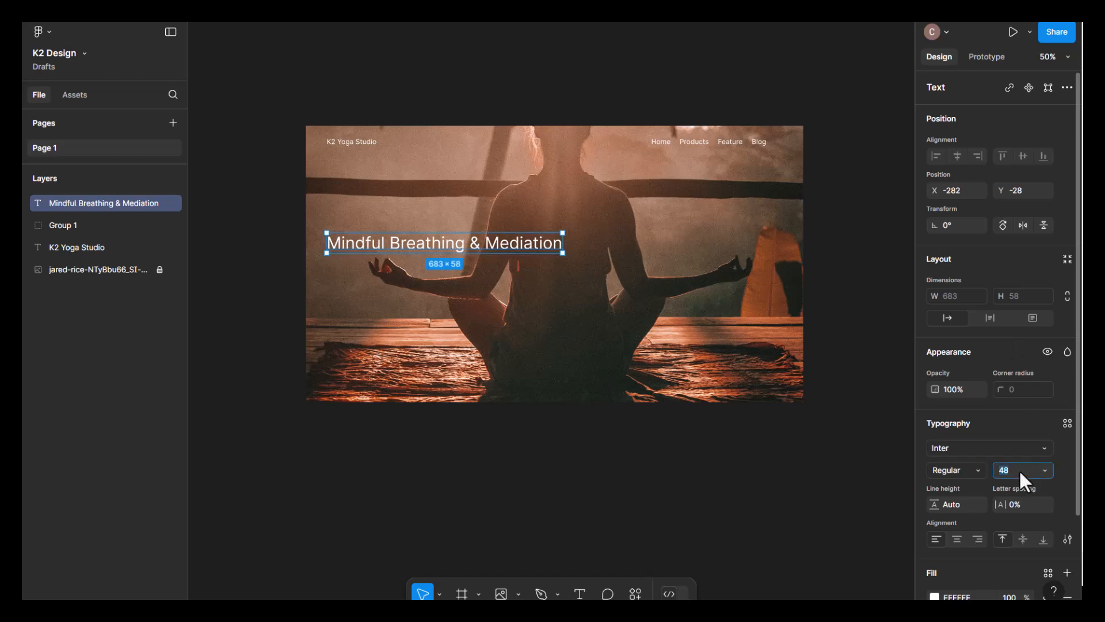
key("Return")
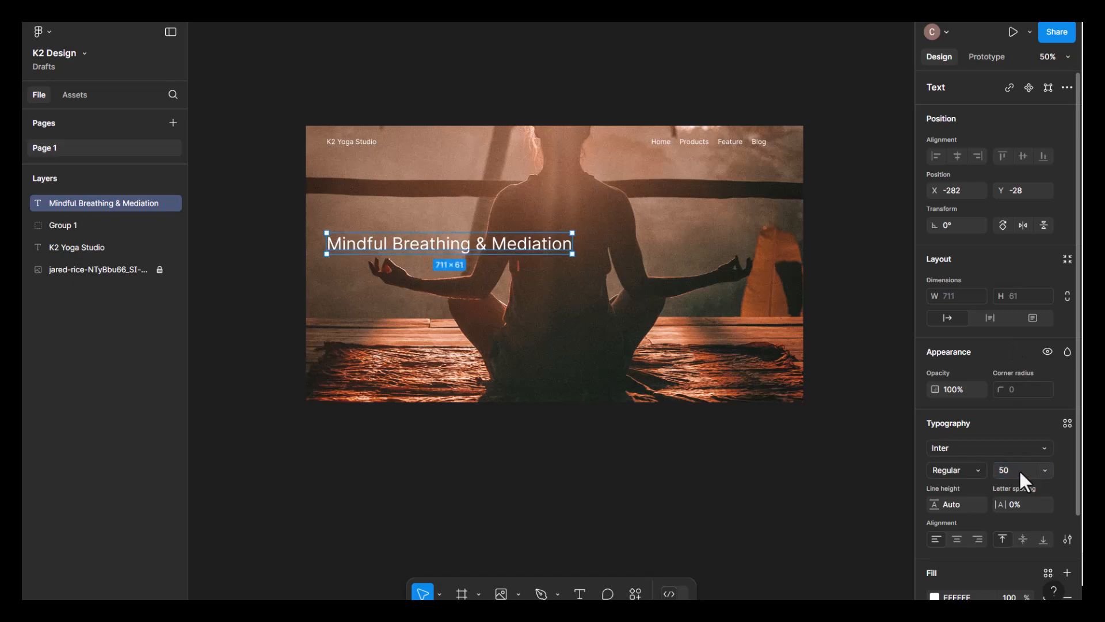
left_click(271, 315)
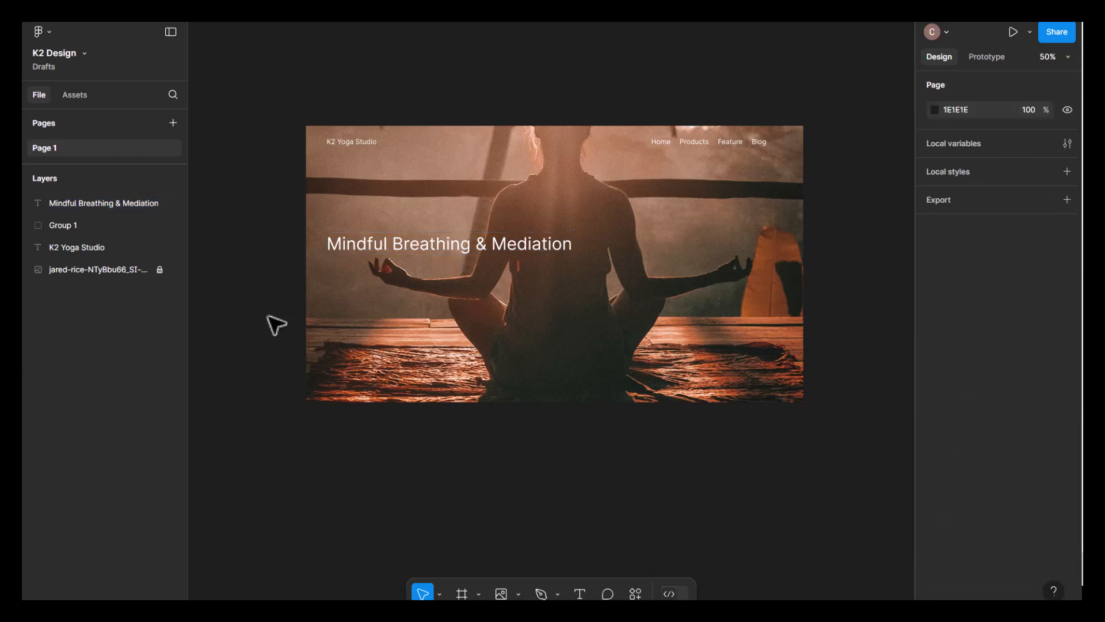
left_click(497, 246)
left_click_drag(494, 243, 501, 238)
left_click(504, 446)
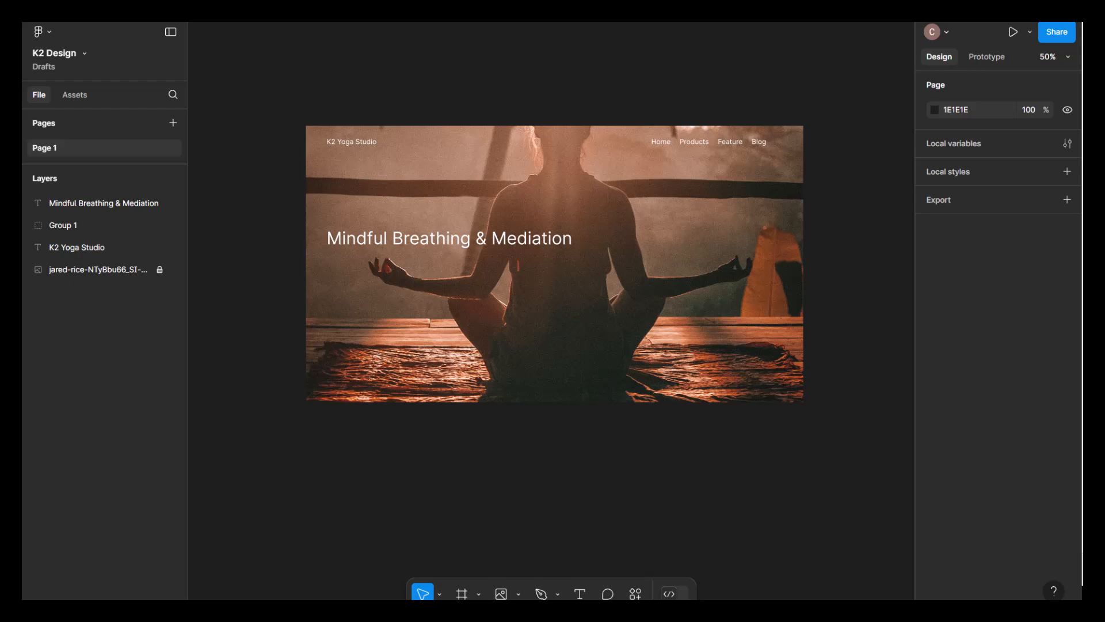
- Add the text "A refreshing and delightful mindful breathing companion to help you stay focused throughout the day – and beyond." below the heading
left_click(579, 593)
left_click(343, 308)
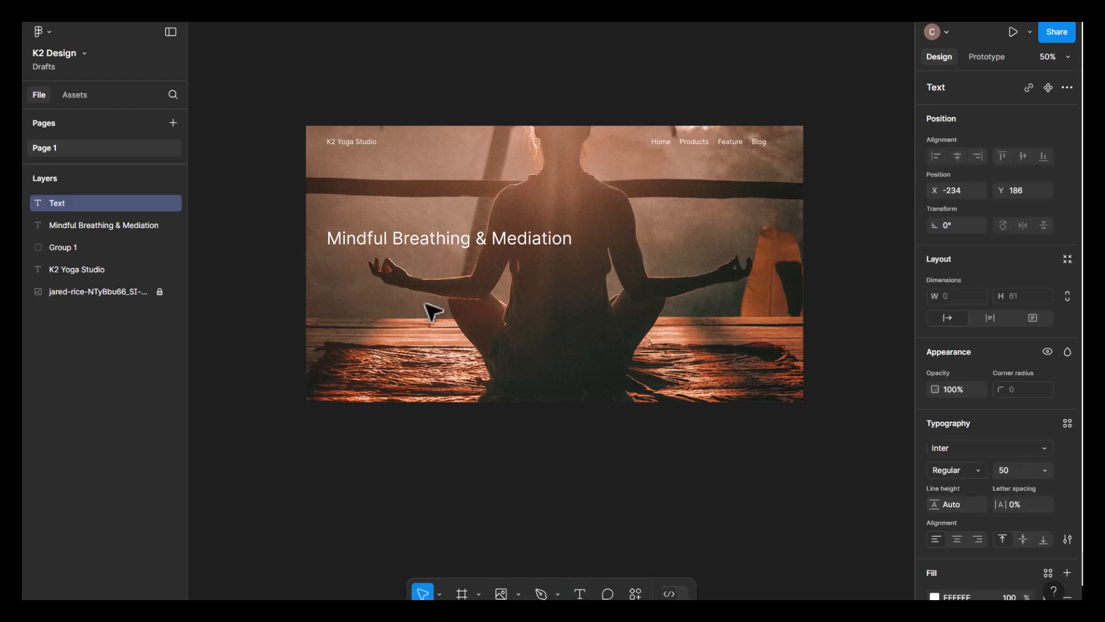
key("ctrl+v")
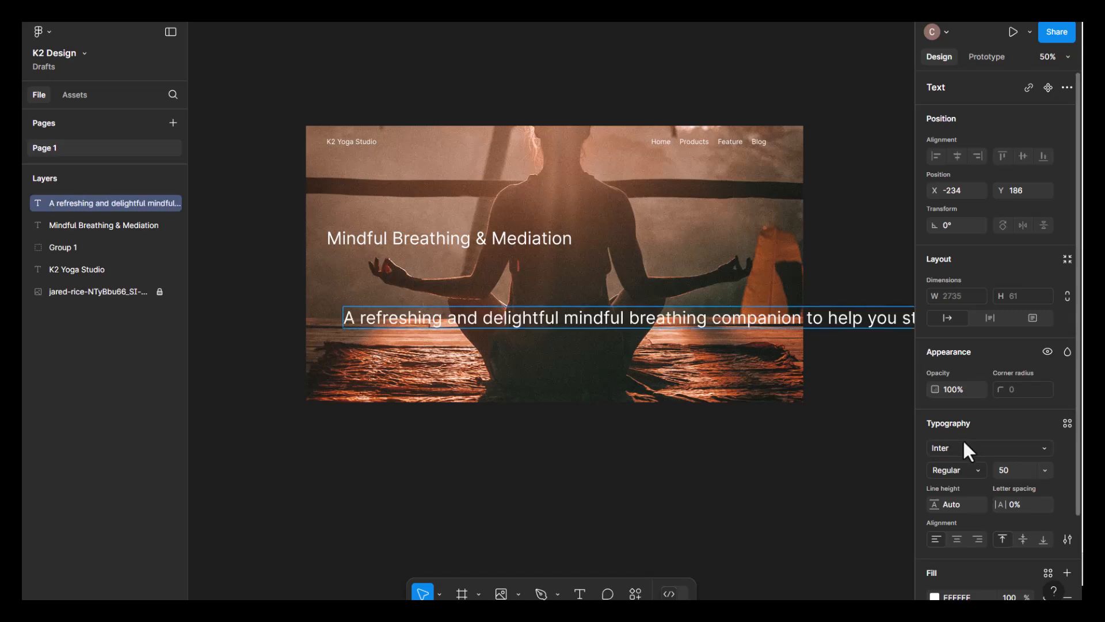
- Try to set the paragraph's font size to 18 while its text is still being edited
left_click(1048, 468)
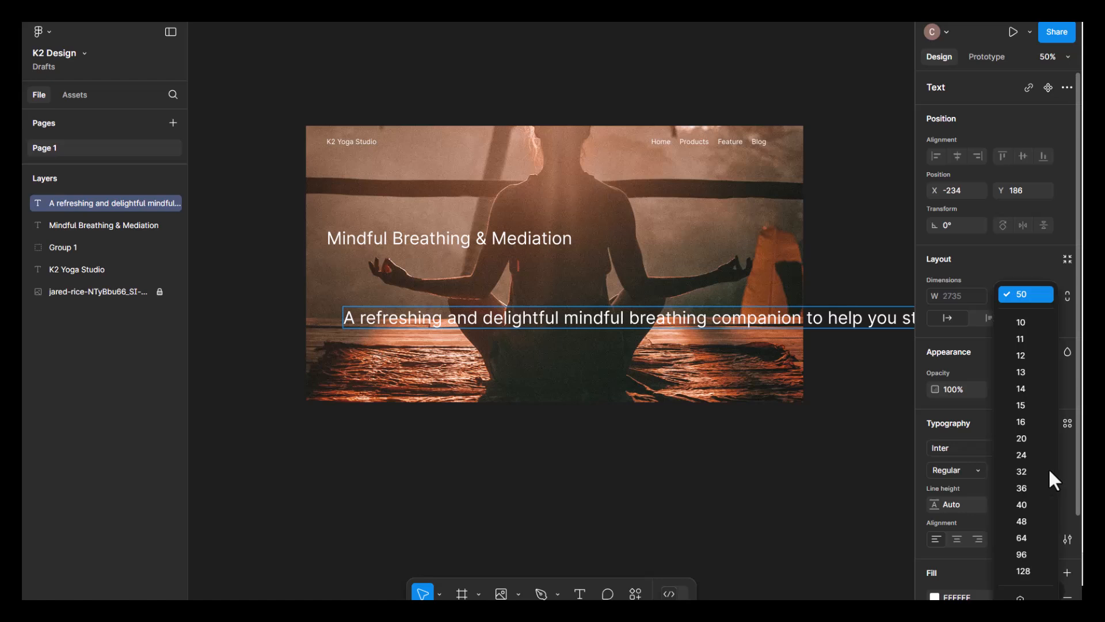
left_click(1025, 421)
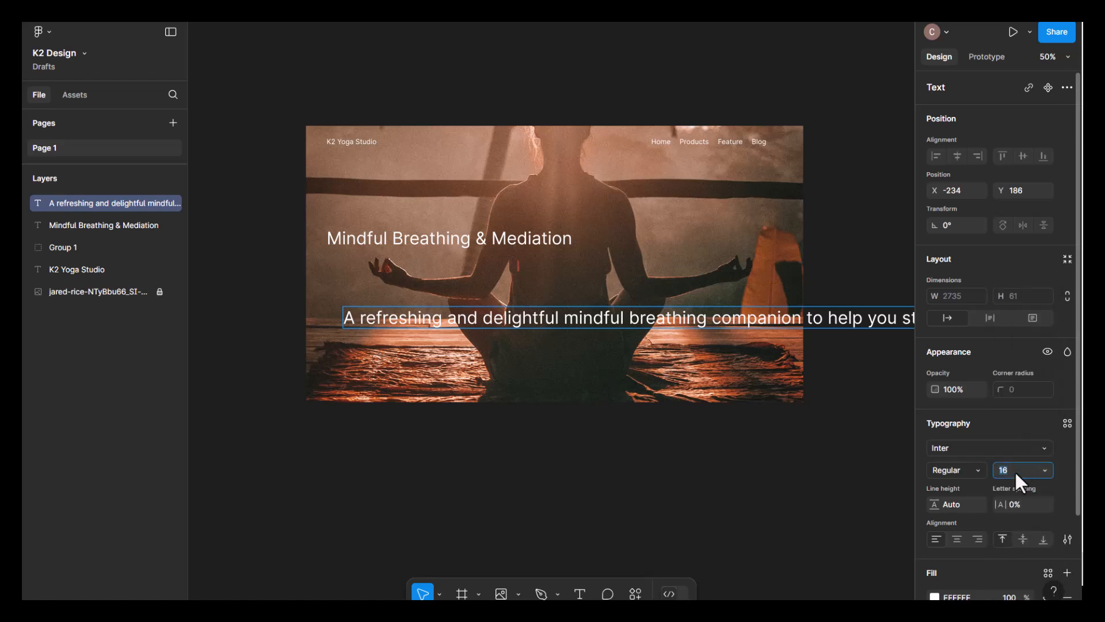
type("18")
key("Return")
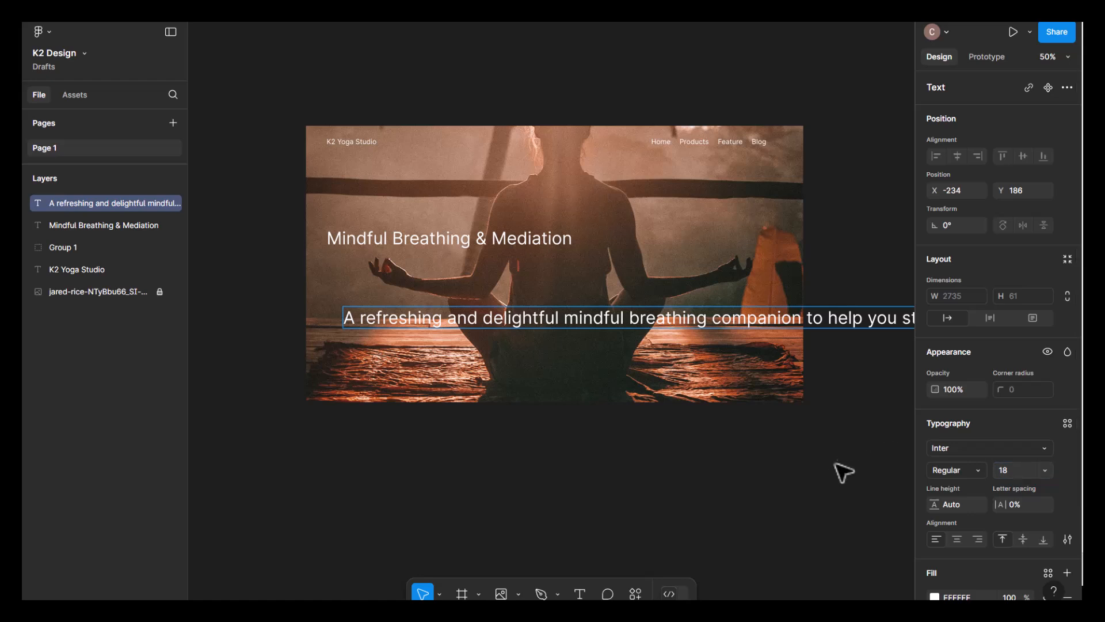
left_click(813, 500)
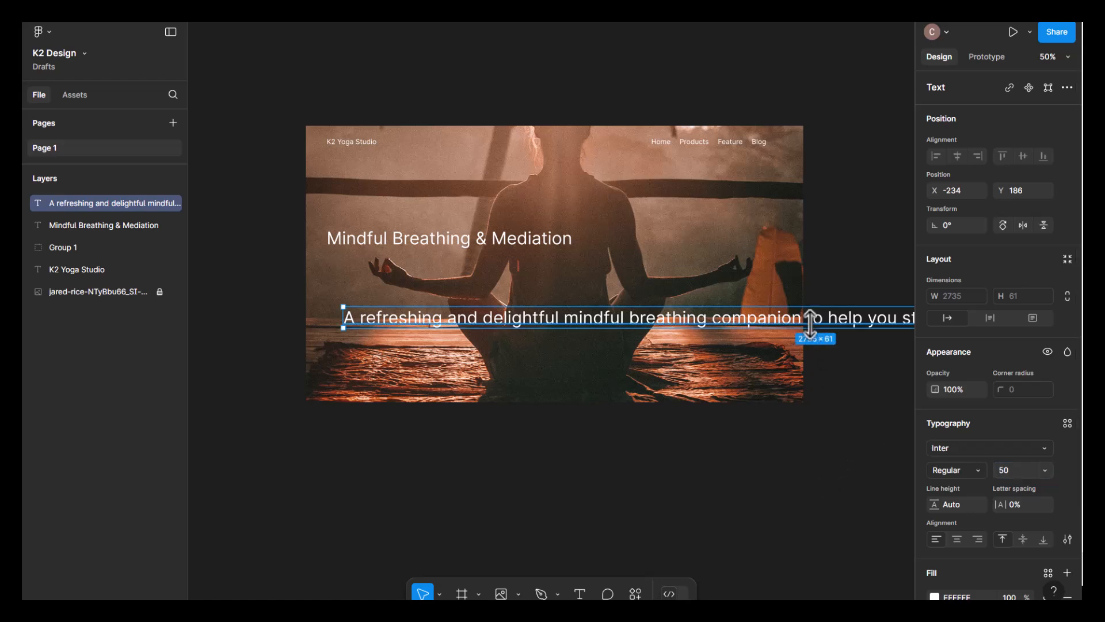
- Set the selected paragraph's font size to 18 and move it to X -282, Y 144, left-aligned with the heading
left_click(1016, 471)
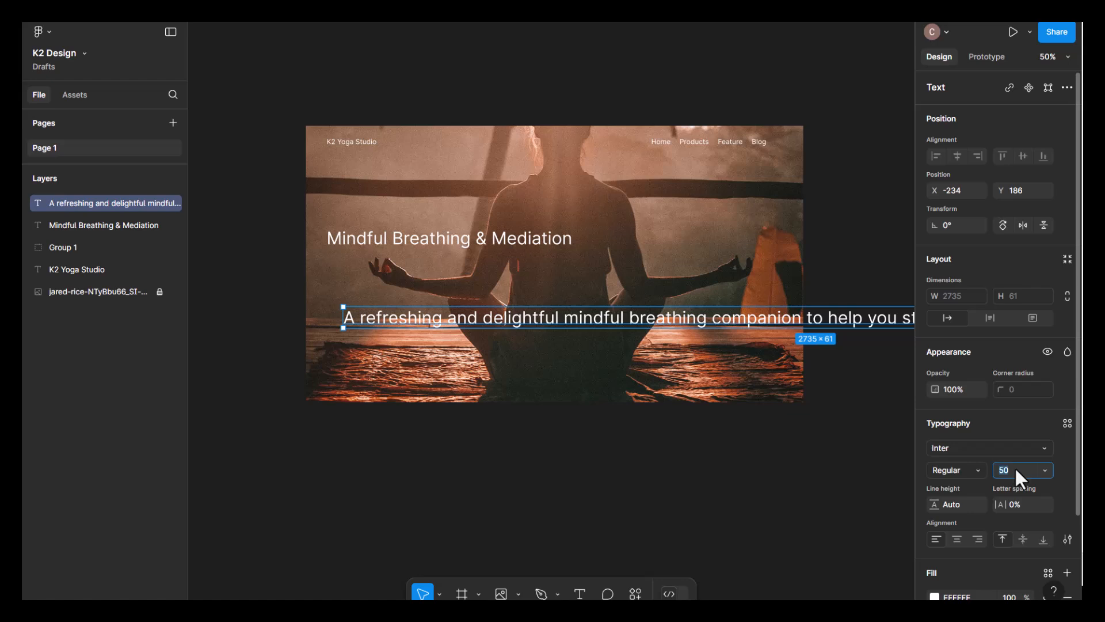
type("18")
key("Return")
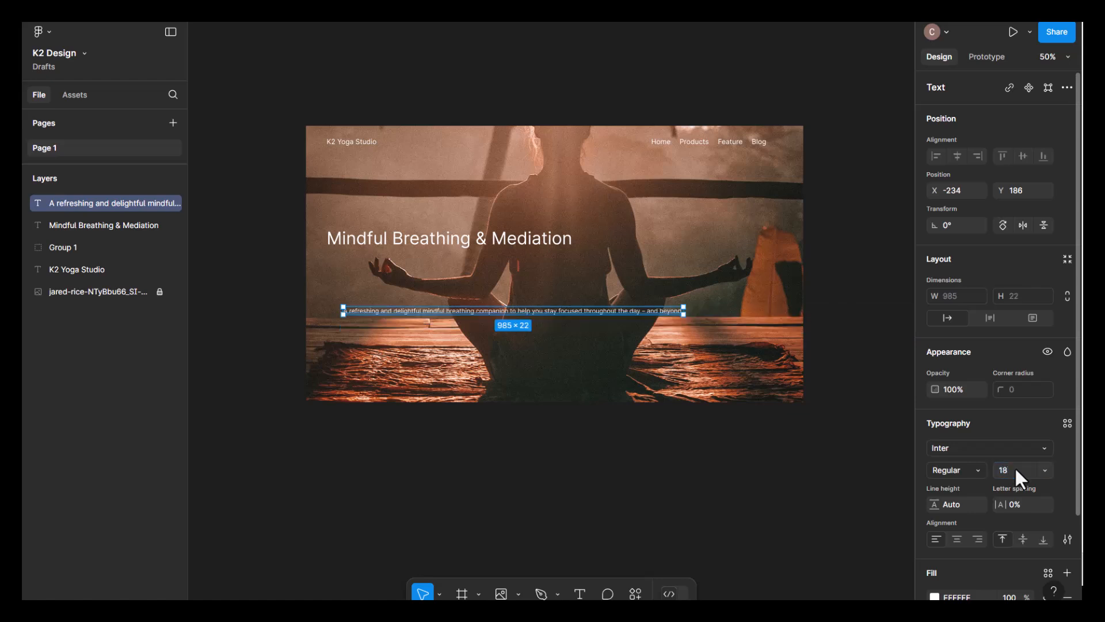
left_click(784, 508)
mouse_move(530, 311)
left_mouse_down()
mouse_move(516, 296)
mouse_move(523, 302)
left_mouse_up()
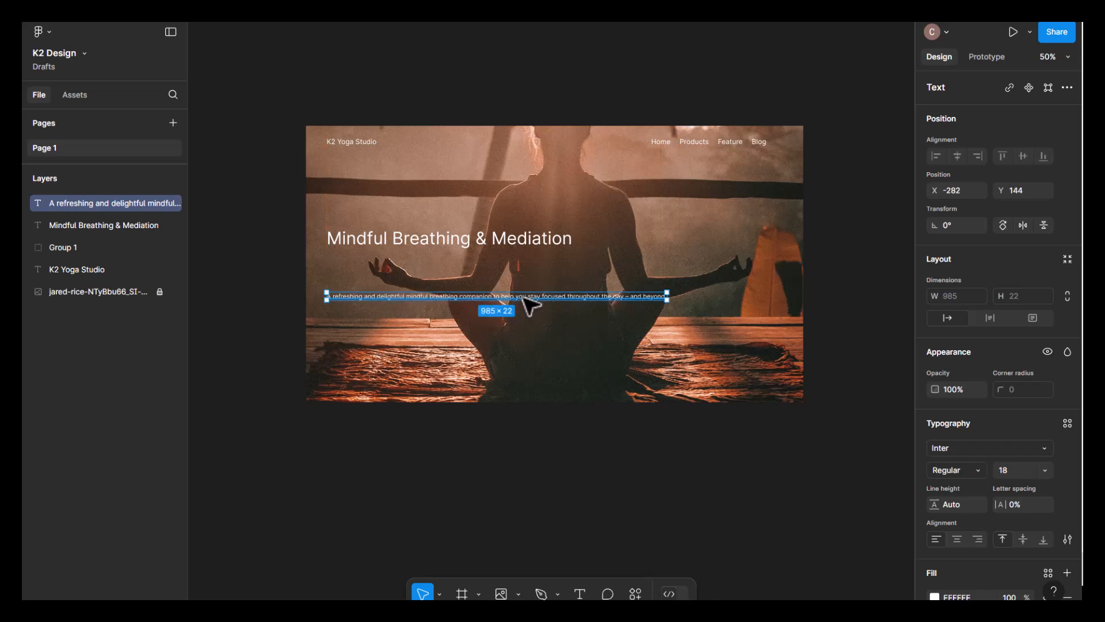
left_click(556, 315)
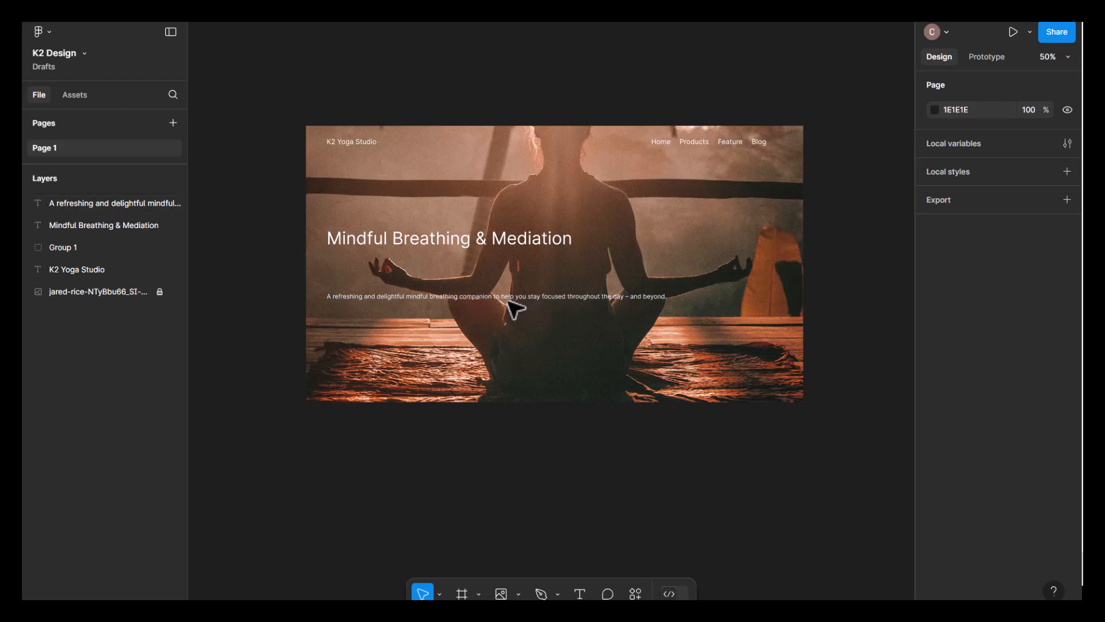
- Break the paragraph into two lines so the second line starts with "you stay focused"
left_click(520, 304)
double_click(515, 300)
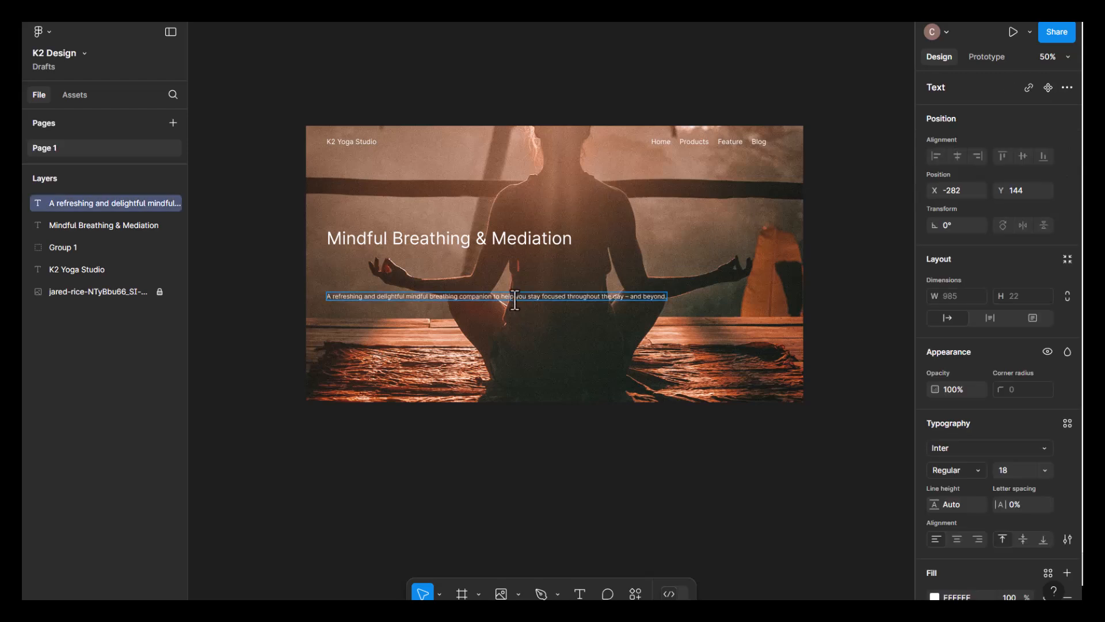
key("Return")
key("Escape")
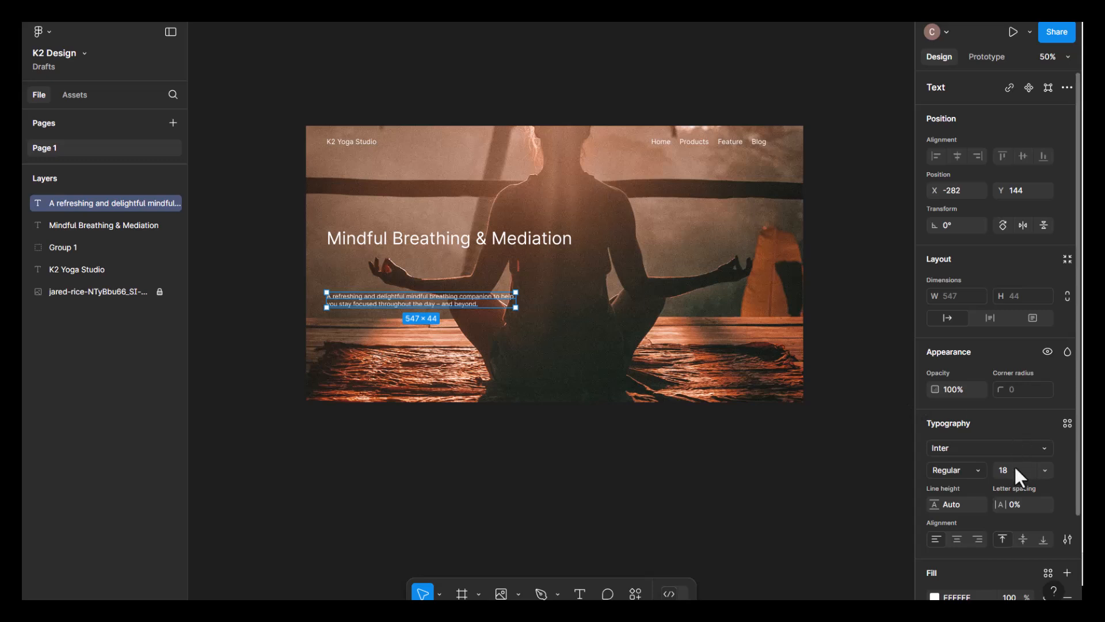
- Set the paragraph's font size to 24 and move it up slightly, keeping it left-aligned with the heading
left_click(1051, 469)
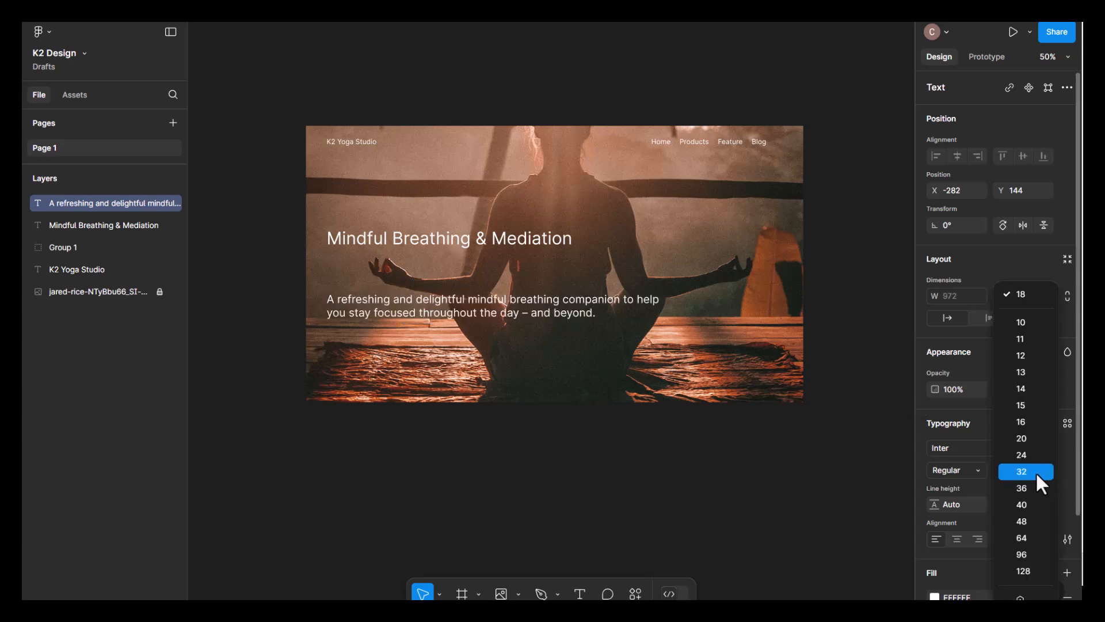
left_click(1035, 451)
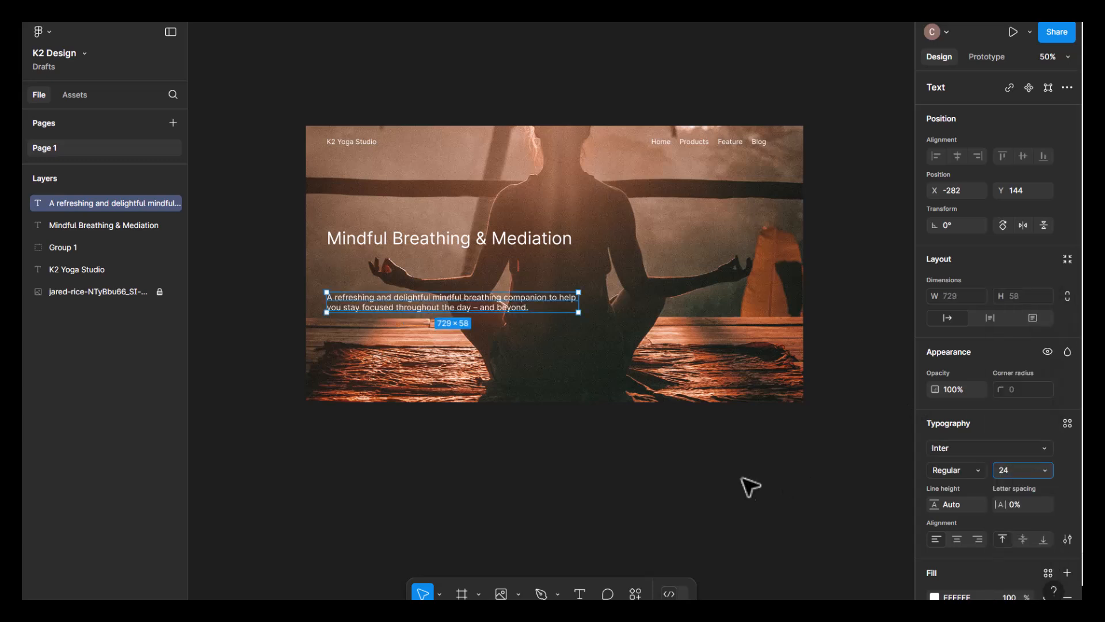
left_click(744, 484)
mouse_move(486, 306)
left_mouse_down()
mouse_move(495, 309)
mouse_move(488, 301)
left_mouse_up()
left_click(452, 494)
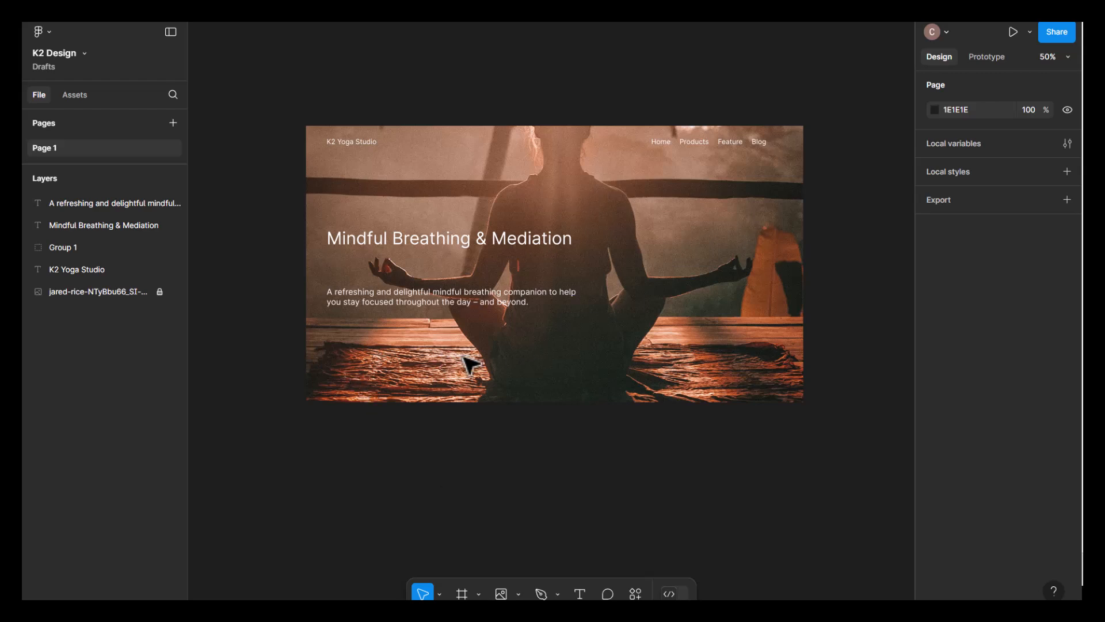
- Place a rectangle below the paragraph and set its size to 168 × 50
left_click(519, 594)
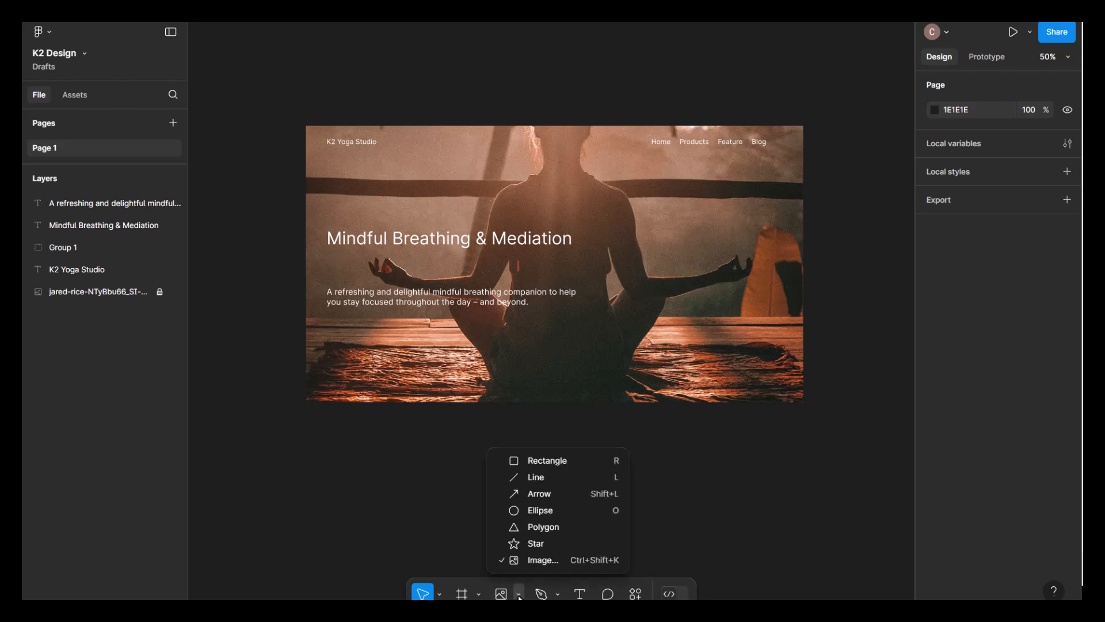
left_click(533, 461)
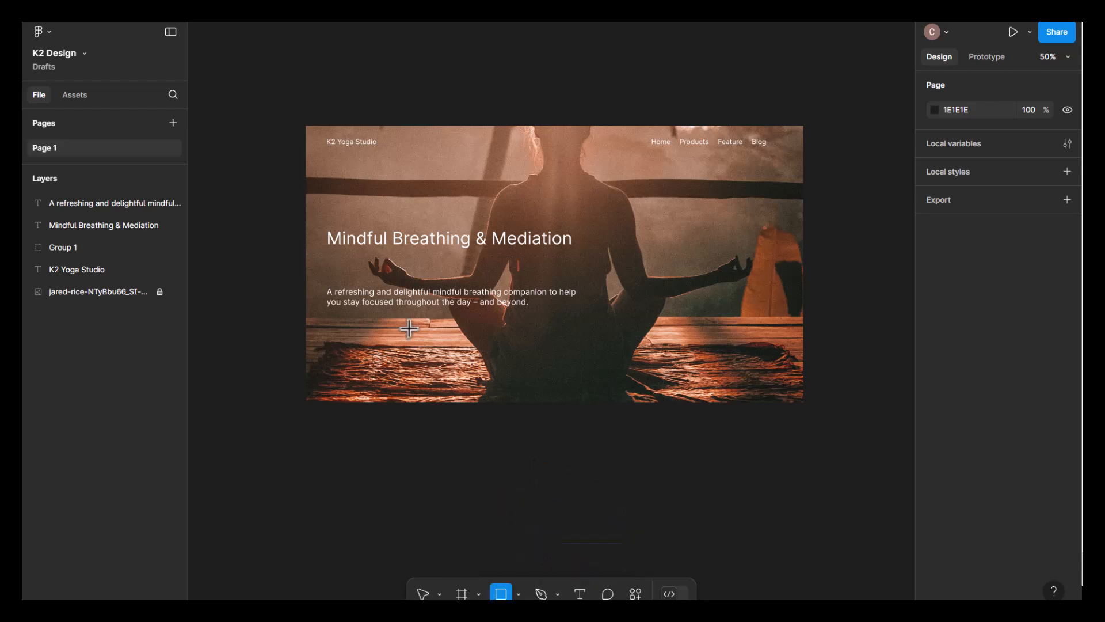
left_click(354, 346)
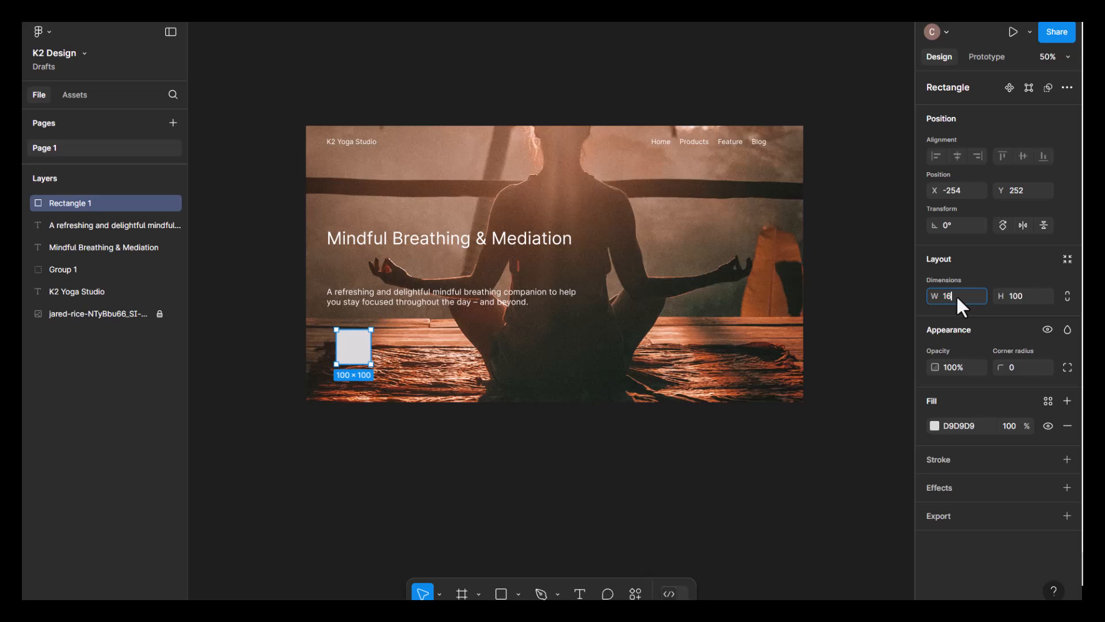
key("Tab")
type("50")
key("Return")
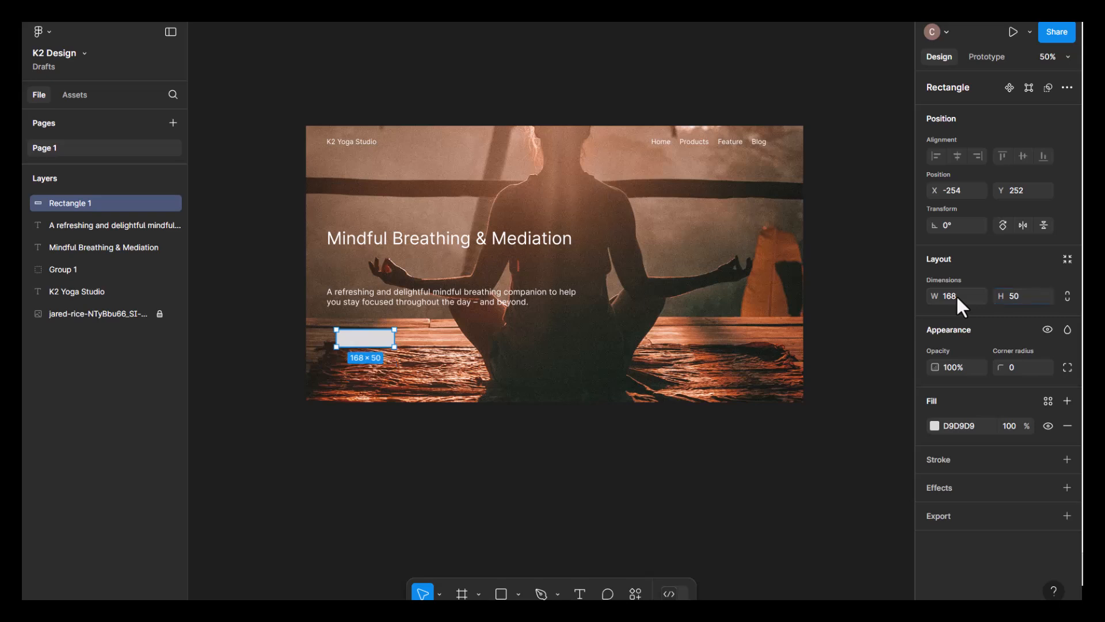
- Give the rectangle a corner radius of 224 and move it to X -282, Y 268, left-aligned with the paragraph
left_click(1025, 364)
type("224")
key("Return")
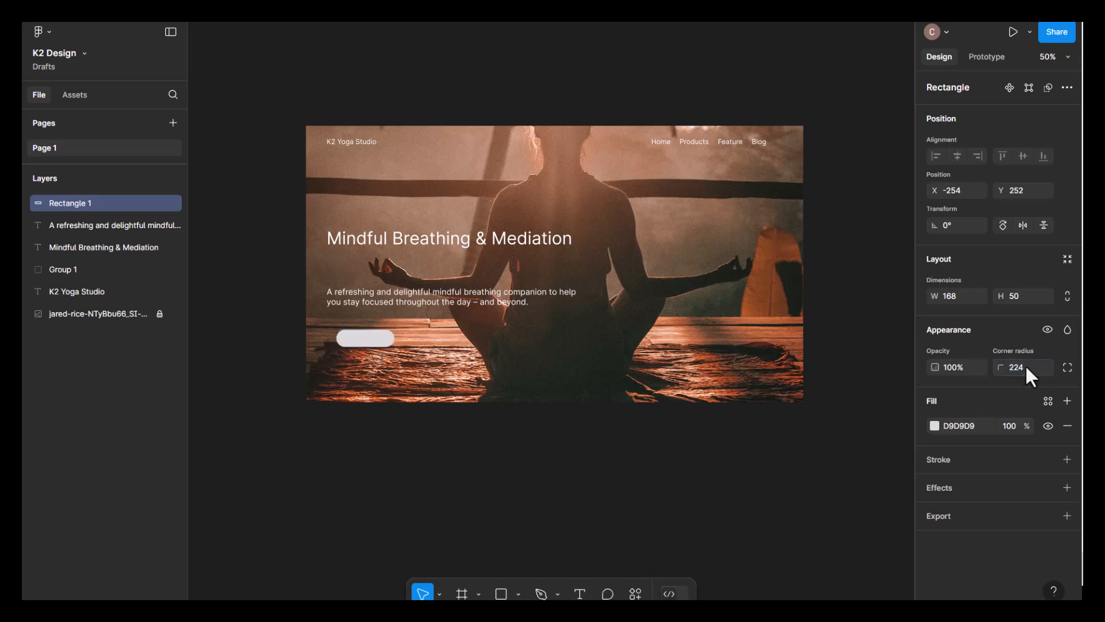
left_click(606, 433)
left_click_drag(382, 338, 377, 348)
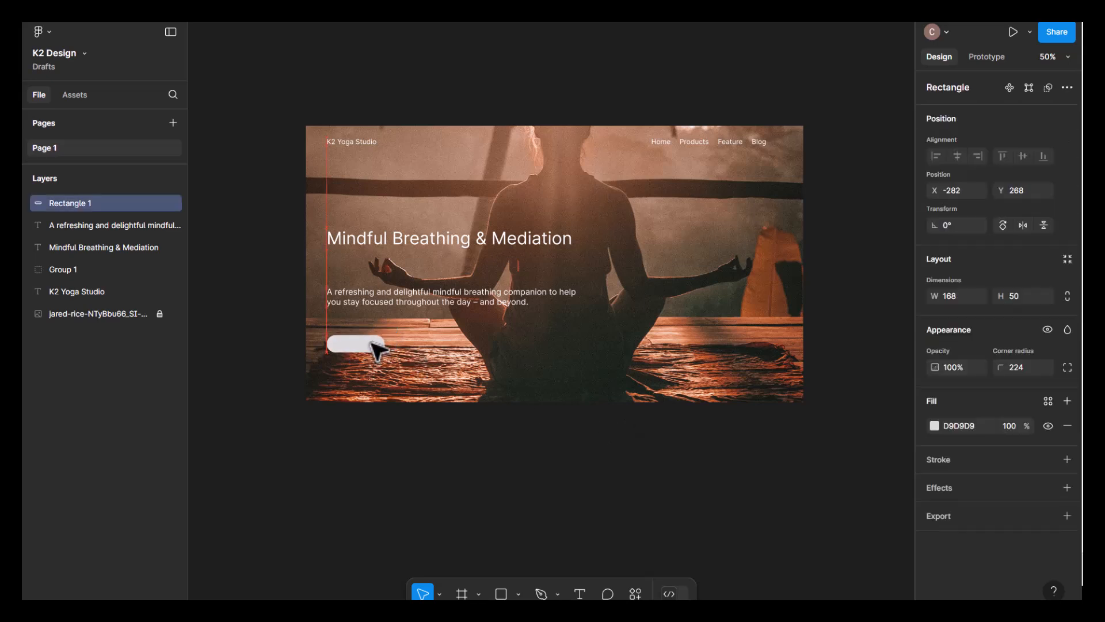
left_click(426, 477)
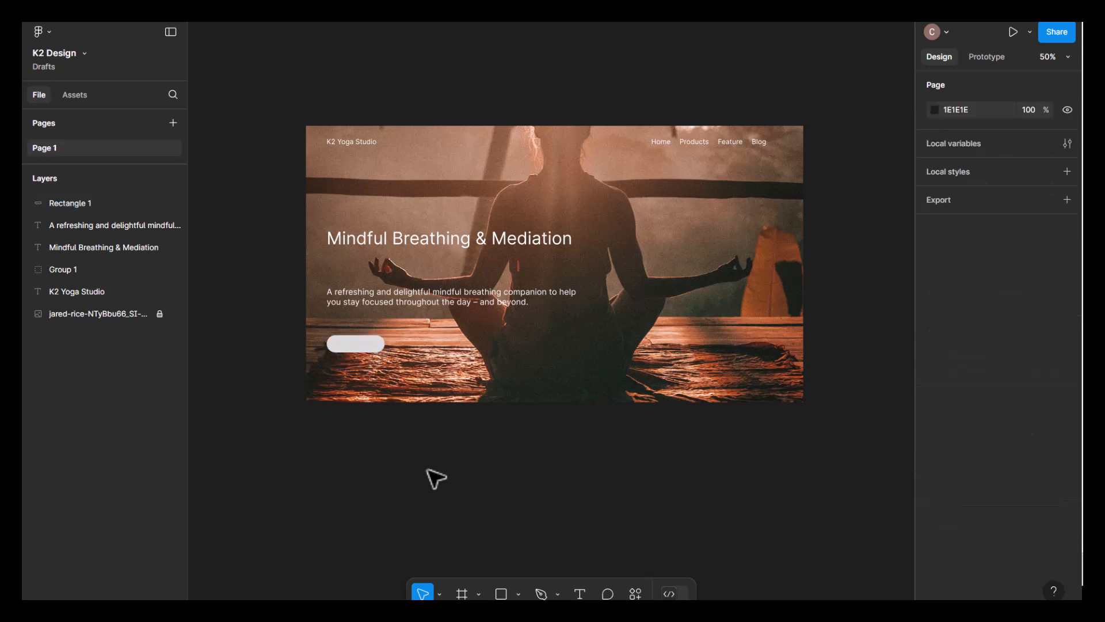
- Add a text layer reading "Try Now" just below the rounded rectangle
left_click(580, 595)
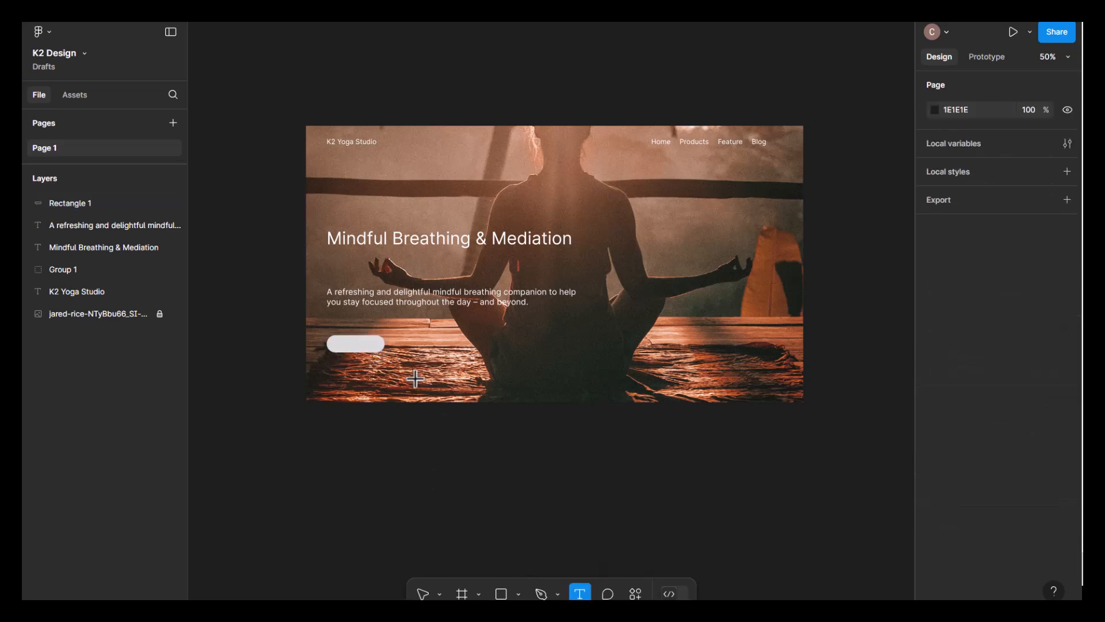
left_click(339, 375)
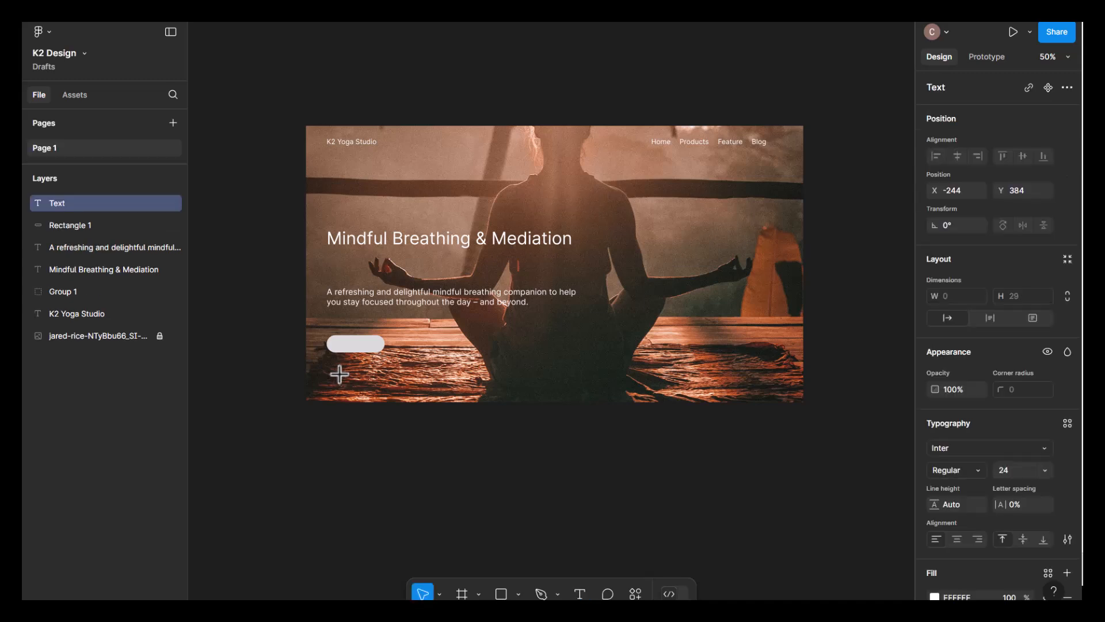
type("Try Now")
key("Escape")
left_click(569, 455)
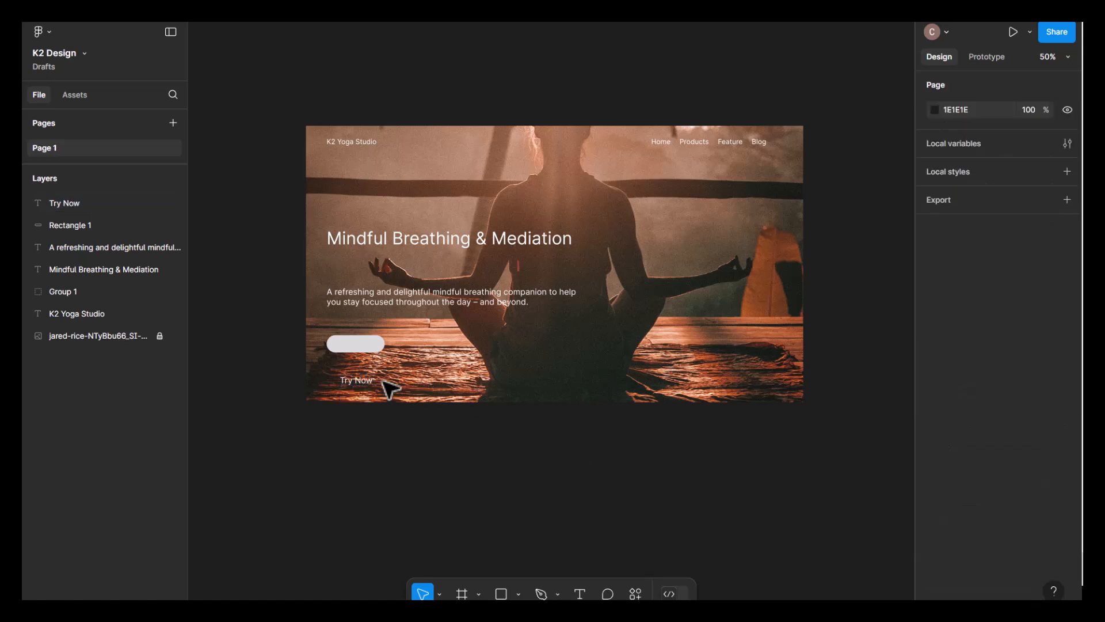
- Set the "Try Now" text's font size to 16 and sample a dark grey for its fill
left_click(364, 381)
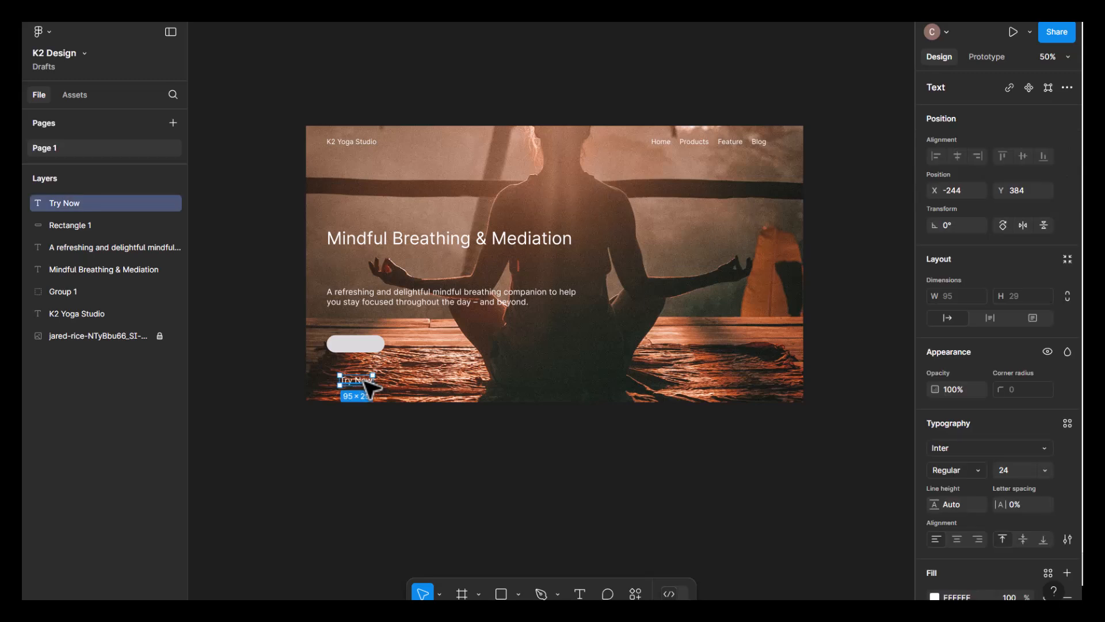
left_click(1023, 470)
type("16")
key("Return")
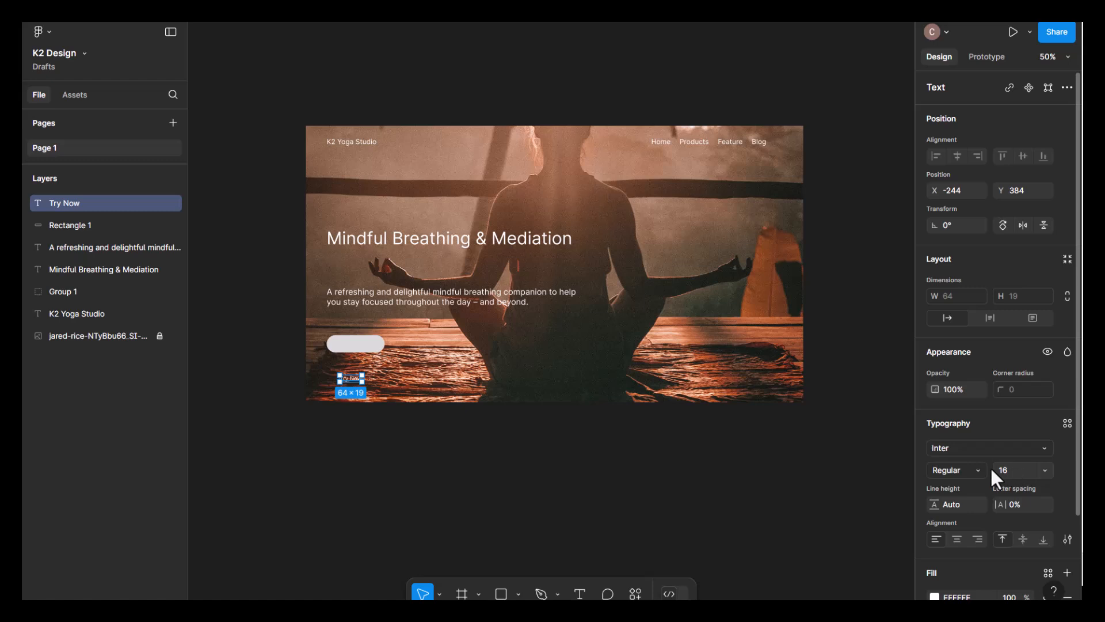
left_click(936, 597)
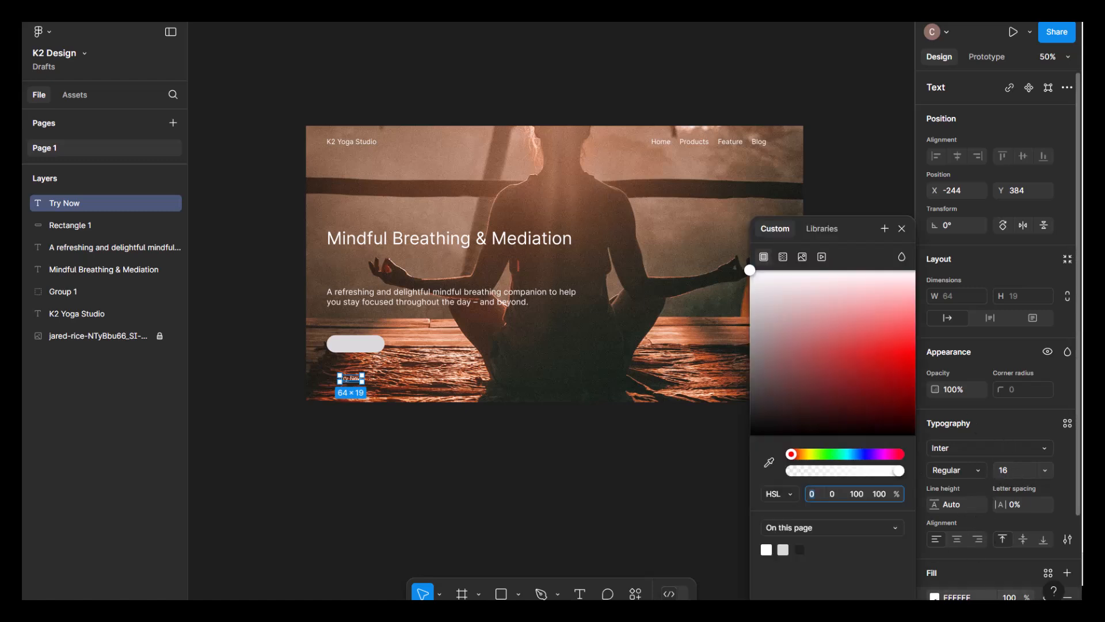
left_click(800, 553)
left_click(462, 493)
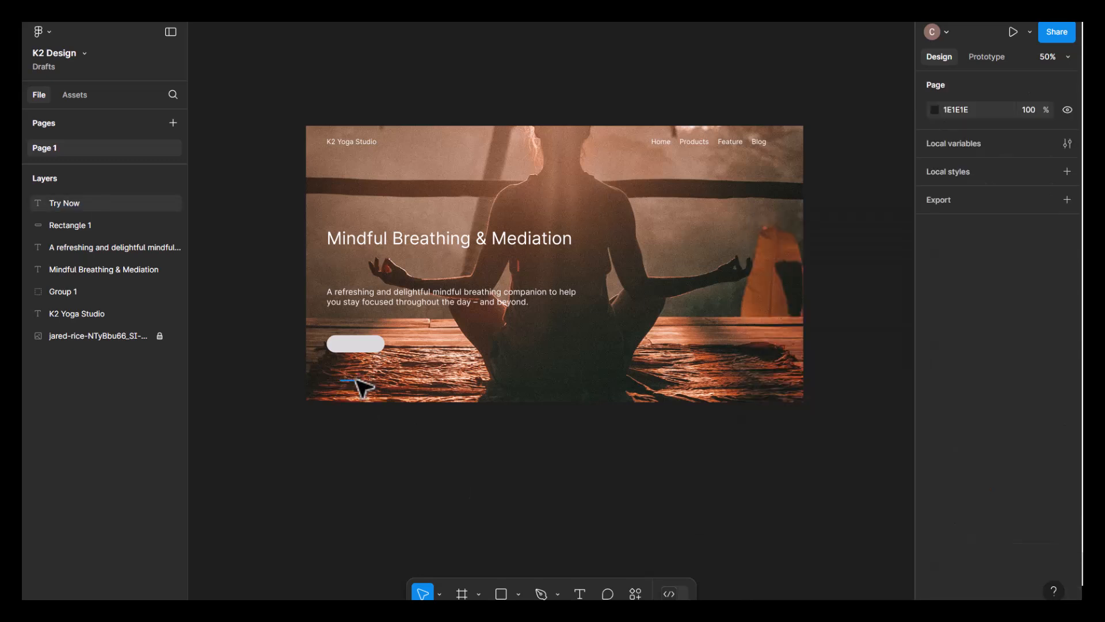
- Move the "Try Now" text onto the rounded rectangle and centre it there as the button label
left_click(361, 382)
left_click_drag(358, 375, 358, 346)
left_click(521, 370)
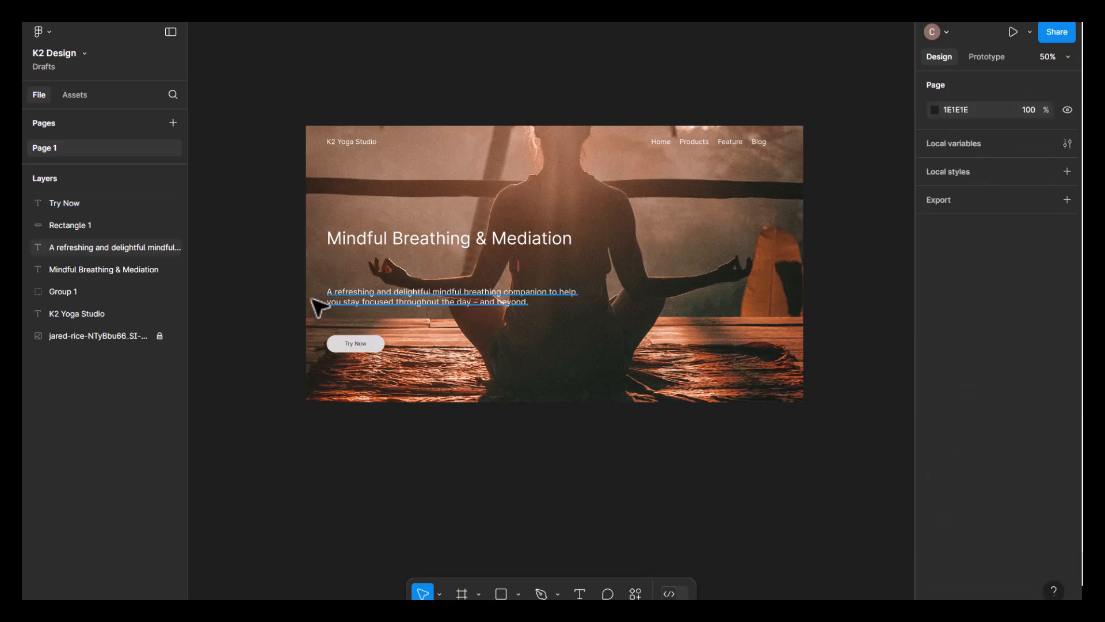
- Duplicate the button rectangle to its right at X -85, Y 268, leaving a gap of 29
left_click(383, 348)
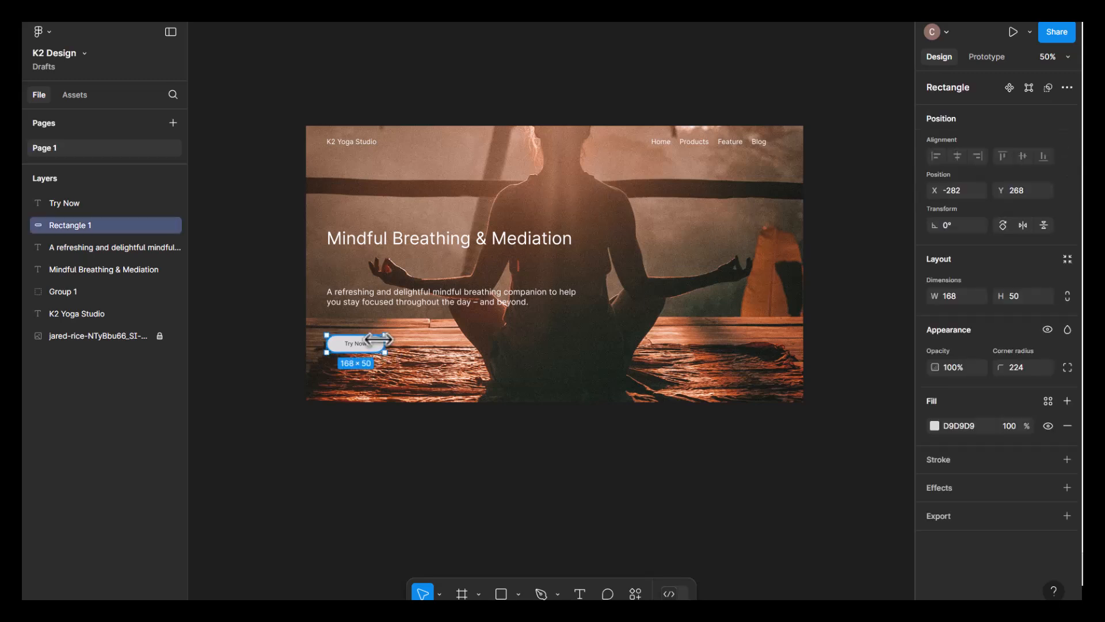
left_click_drag(384, 346, 457, 345)
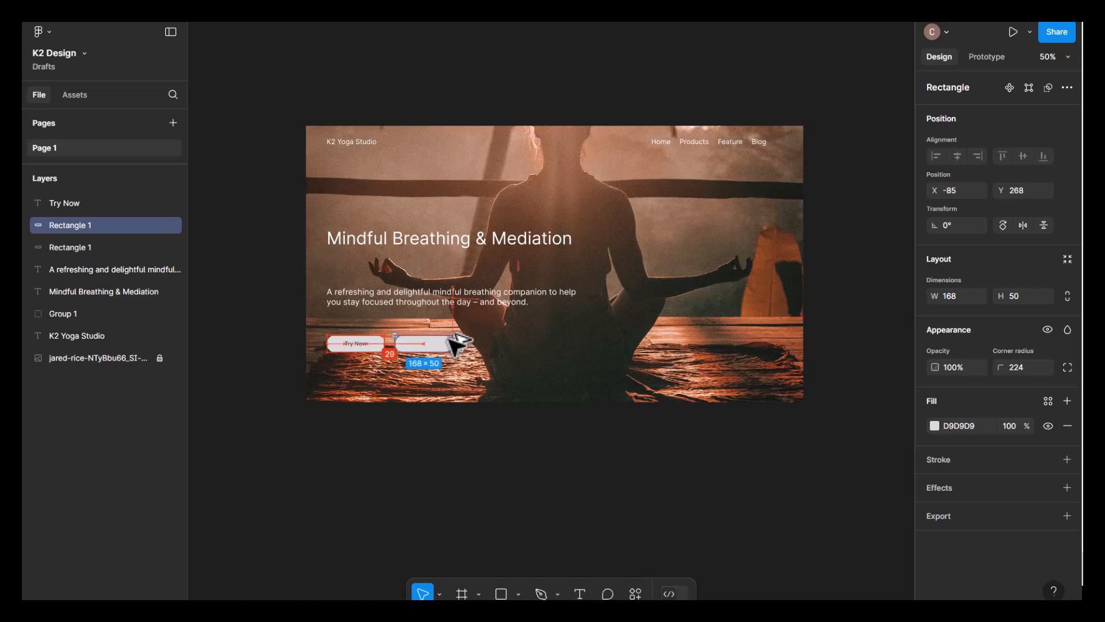
left_click(483, 365)
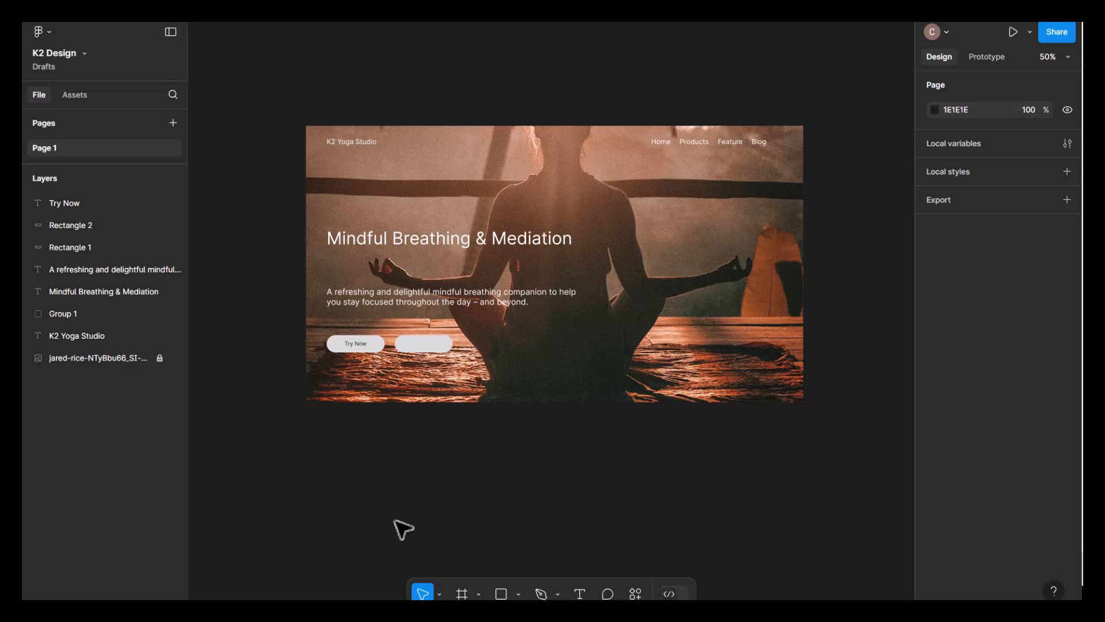
- Add a "Sign Up" text below the second button rectangle and fill it with the dark grey already used on the page
left_click(580, 594)
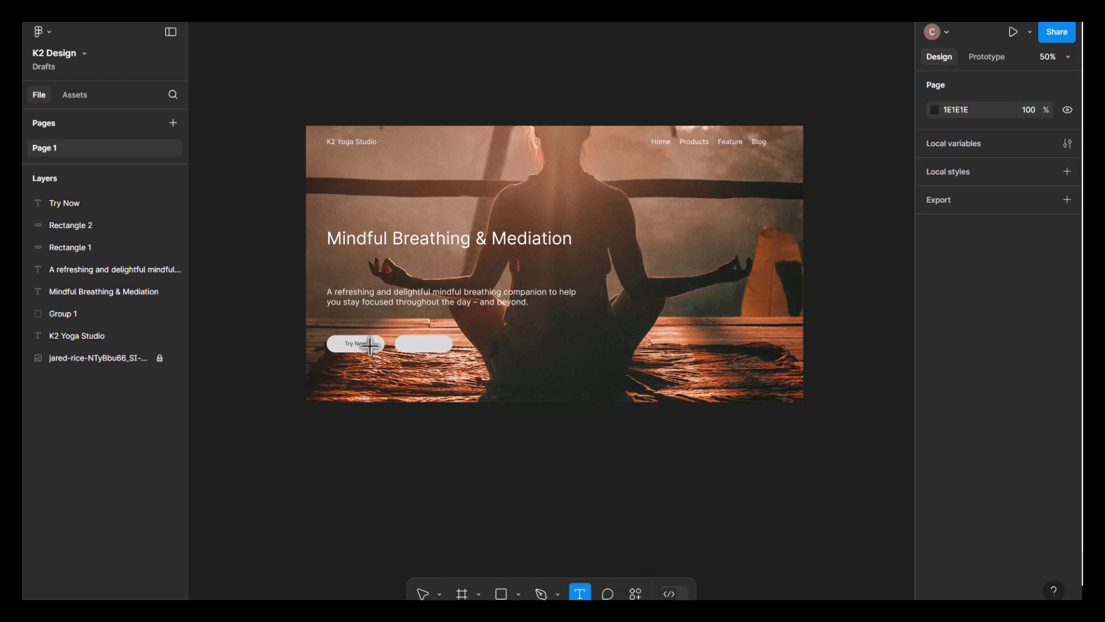
left_click(415, 377)
type("Sign Up")
key("Escape")
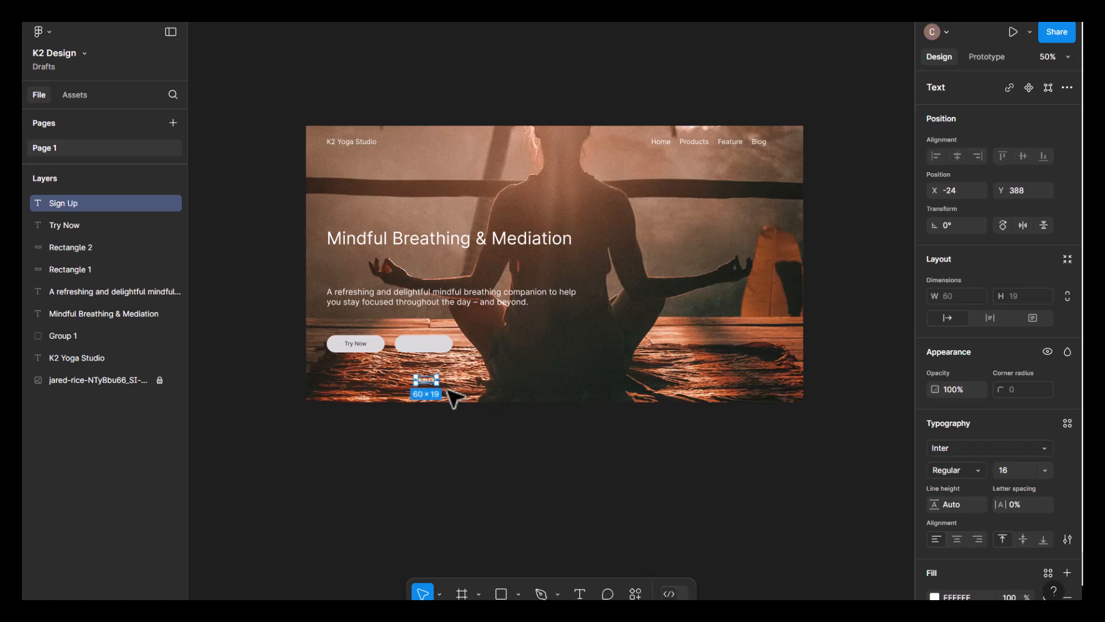
left_click(934, 596)
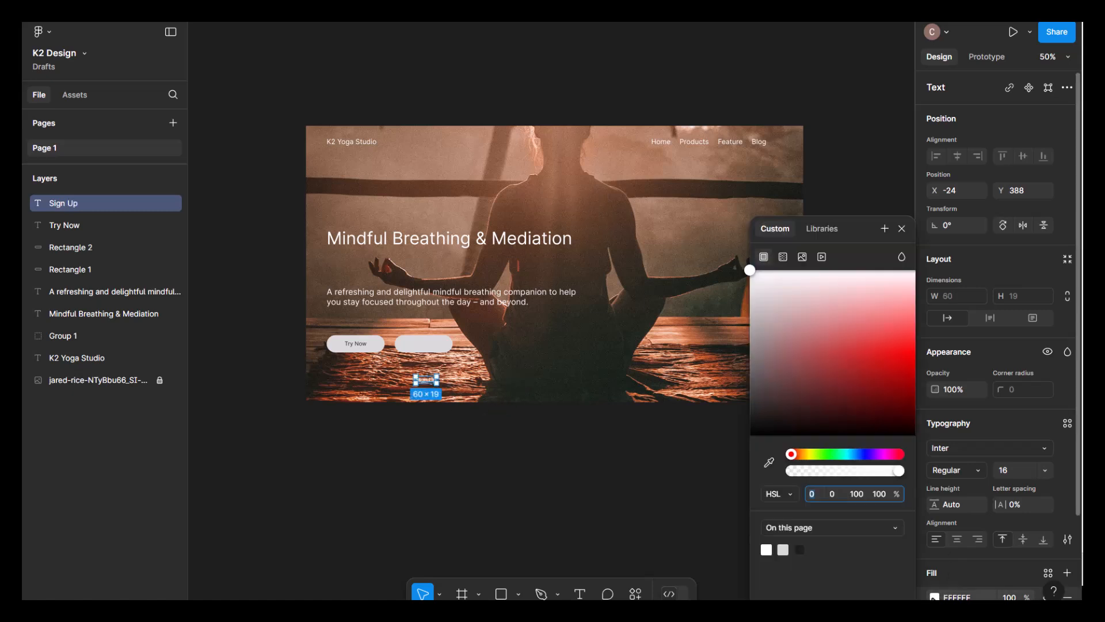
left_click(800, 549)
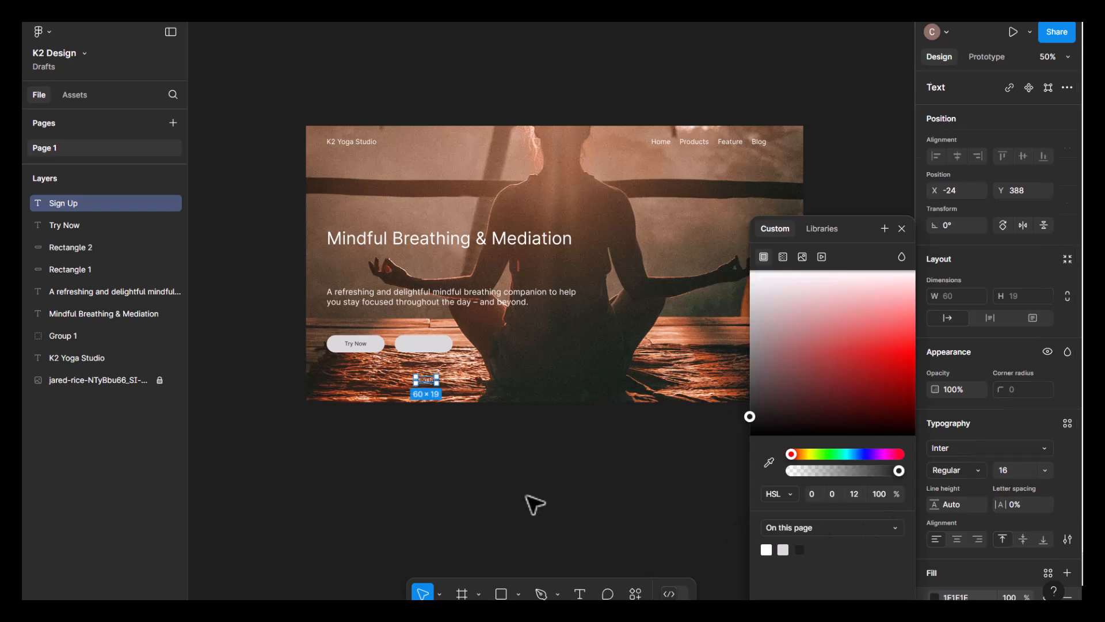
left_click(533, 503)
- Move the "Sign Up" text onto the second button rectangle and centre it, level with the "Try Now" label
left_click_drag(431, 381, 432, 350)
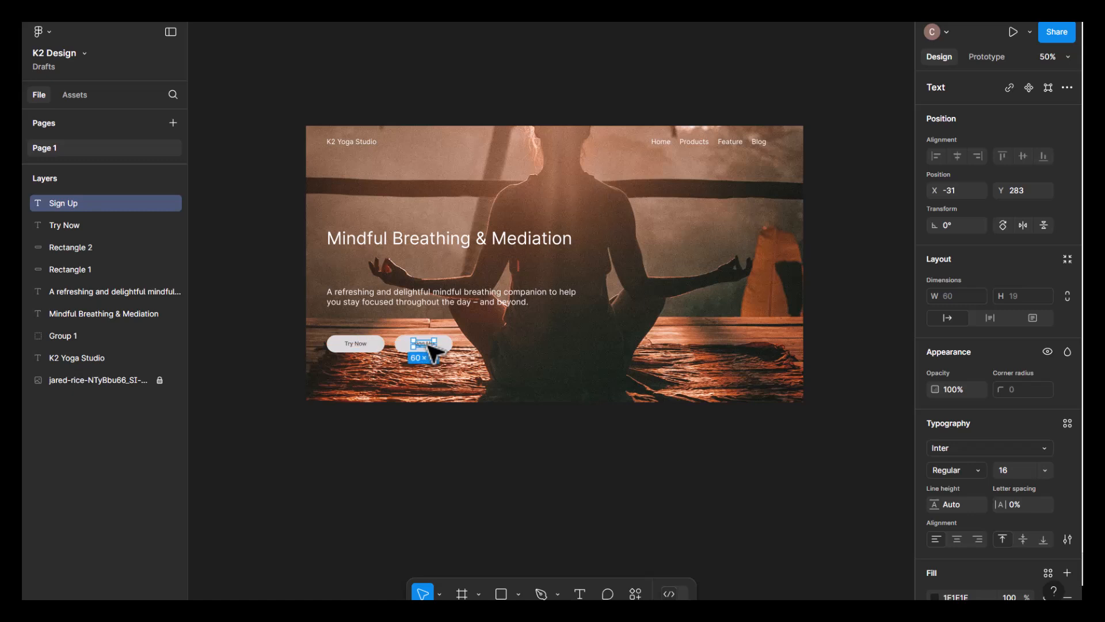
left_click(529, 431)
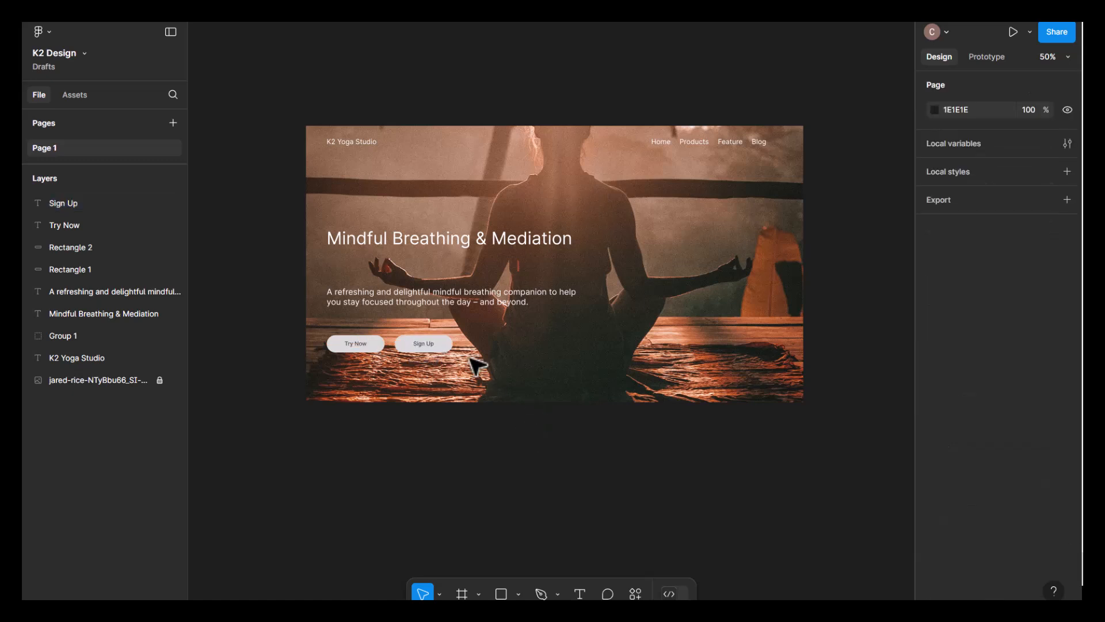
left_click(438, 351)
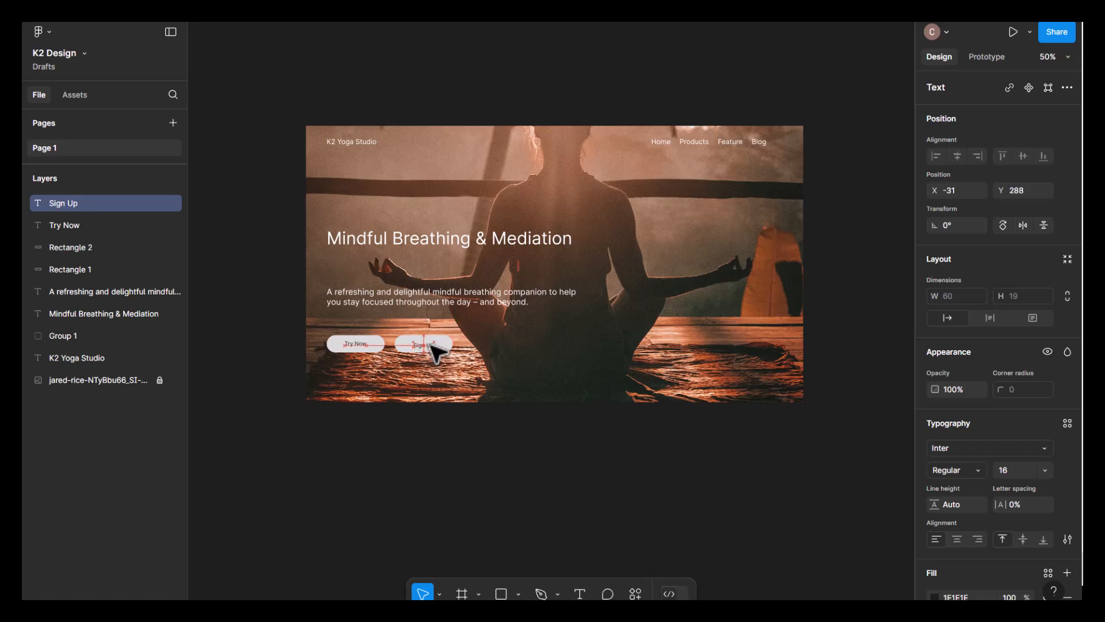
left_click_drag(431, 346, 432, 344)
left_click(515, 473)
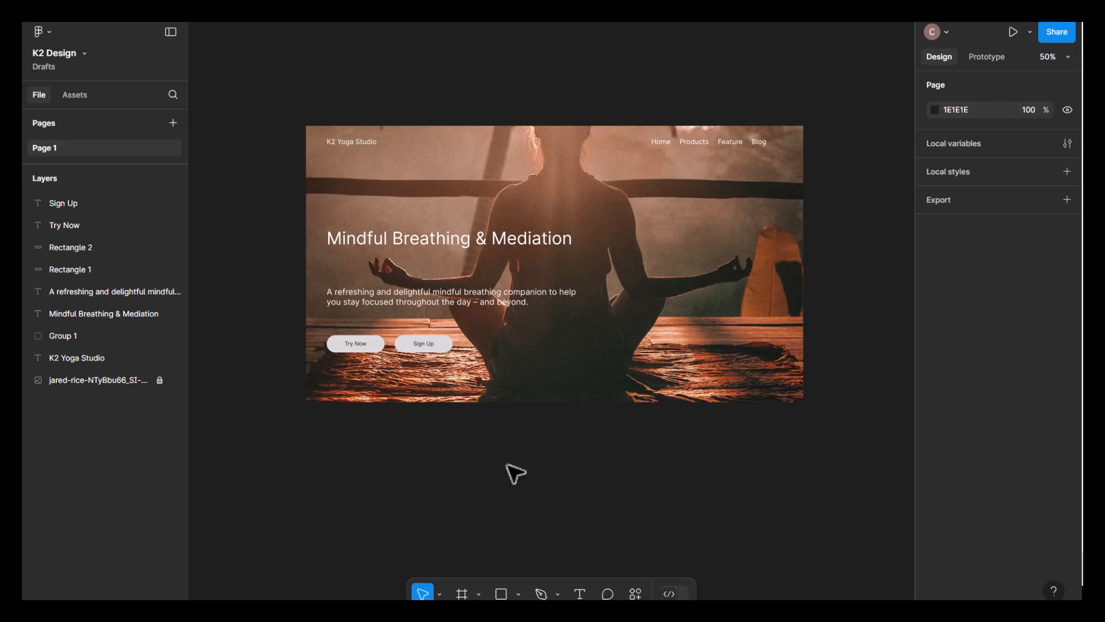